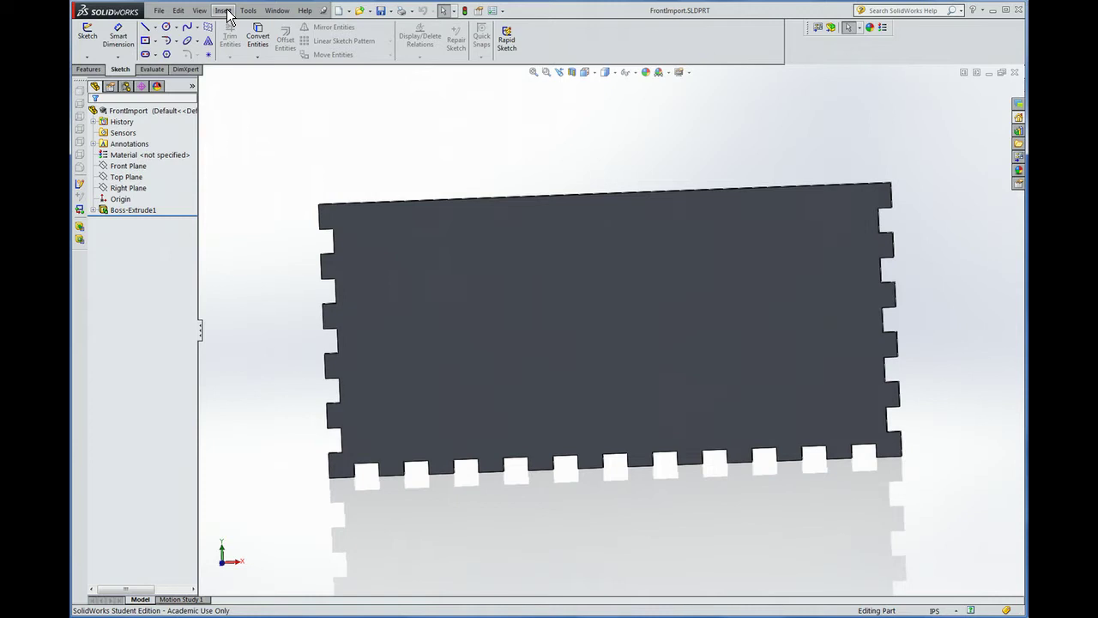
Step: Start a DXF/DWG insert and pick the finger-jointed panel's front face as its target
{"action": "left_click", "coordinate": [226, 12]}
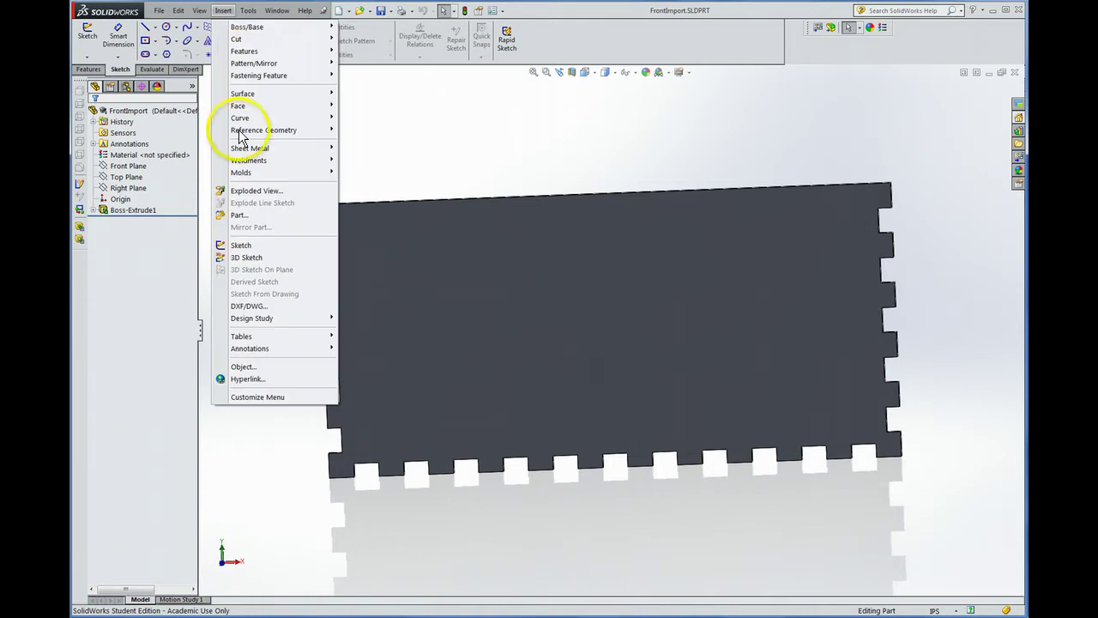
{"action": "left_click", "coordinate": [274, 306]}
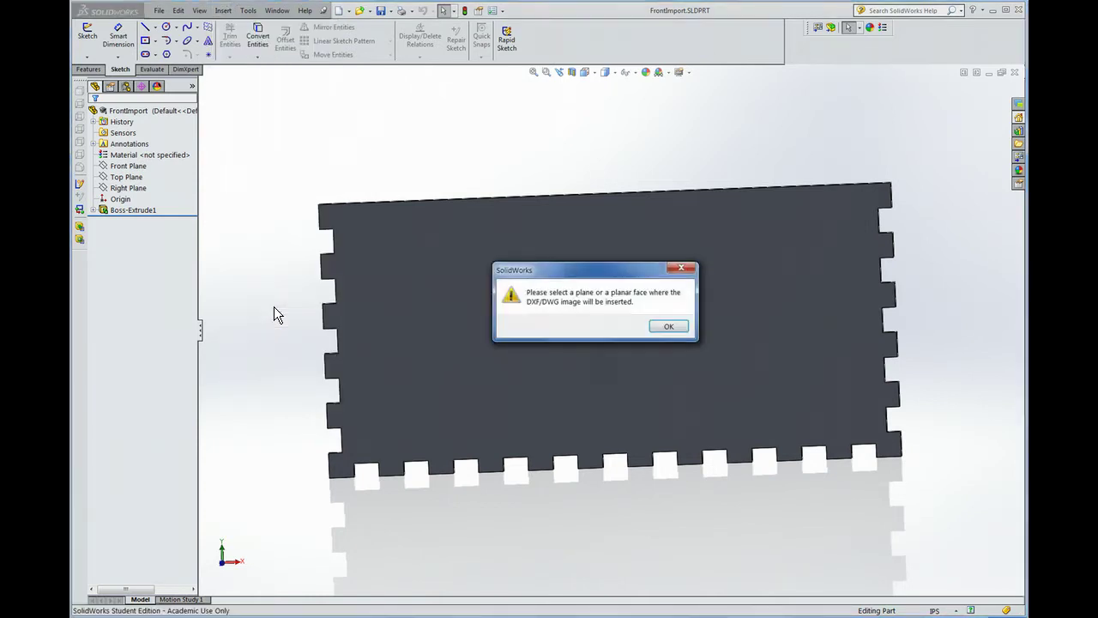
{"action": "left_click", "coordinate": [759, 297]}
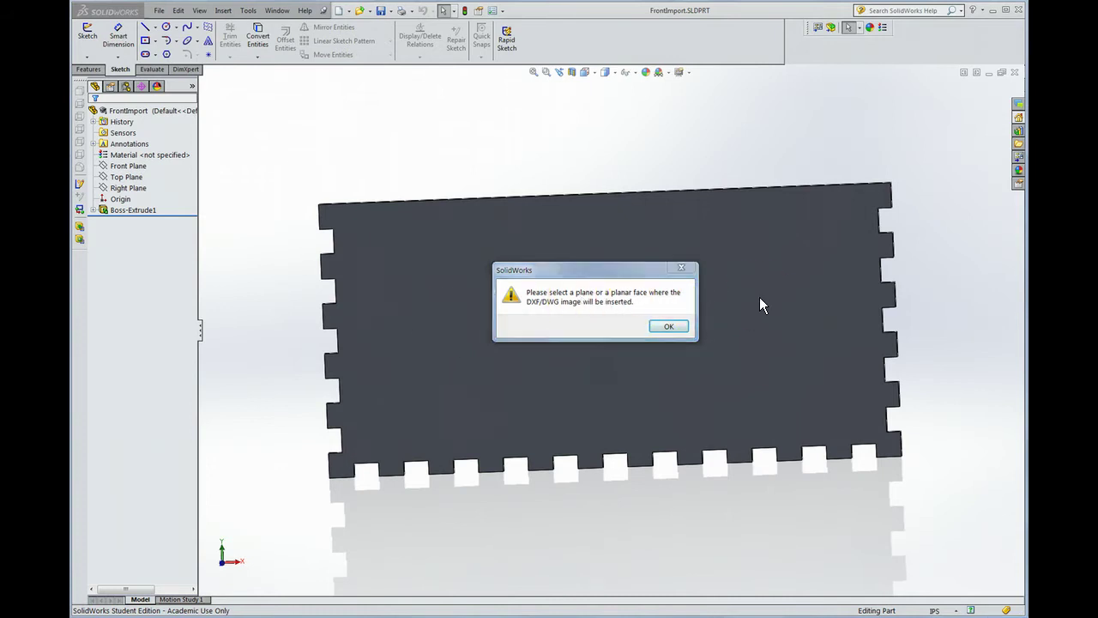
{"action": "left_click", "coordinate": [674, 330]}
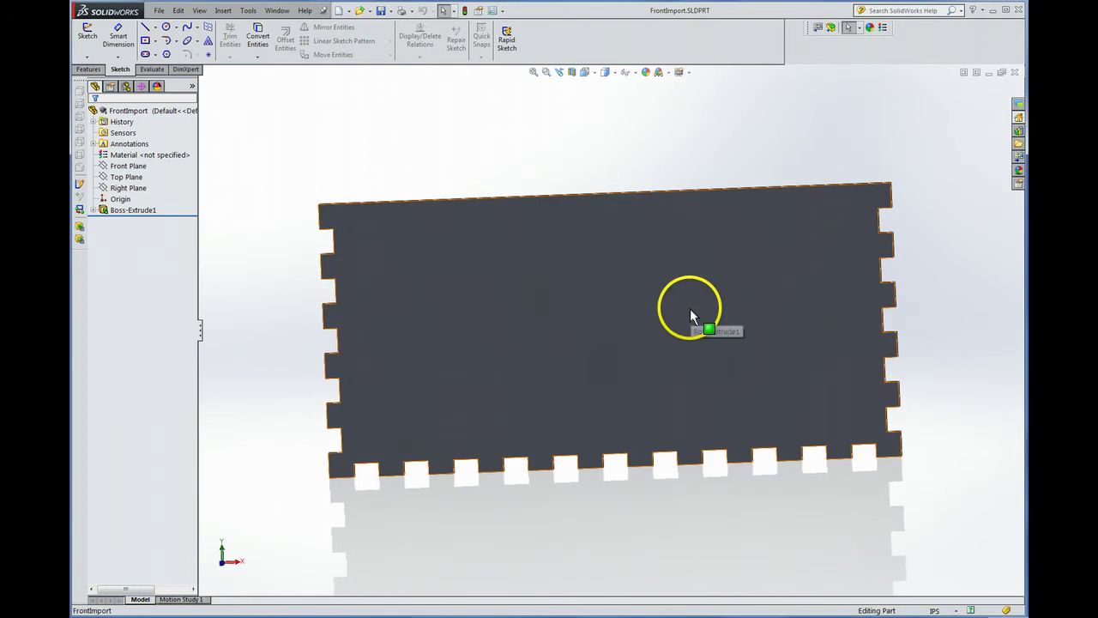
{"action": "left_click", "coordinate": [691, 311]}
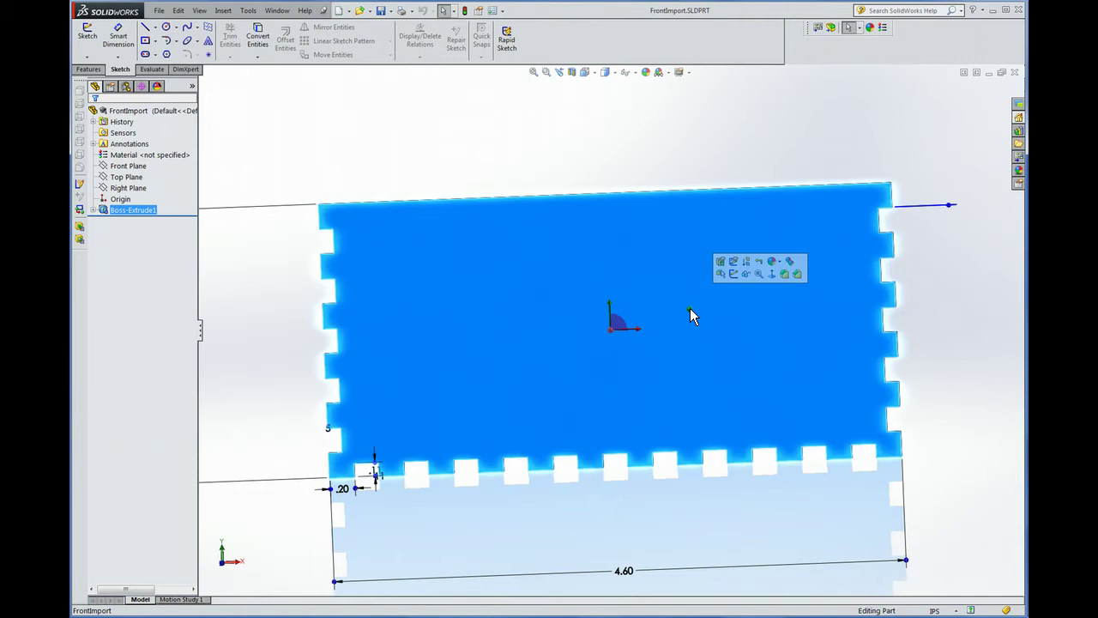
Step: Browse the Logos folder and open USD Old Logo.dxf
{"action": "key", "text": "ctrl+o"}
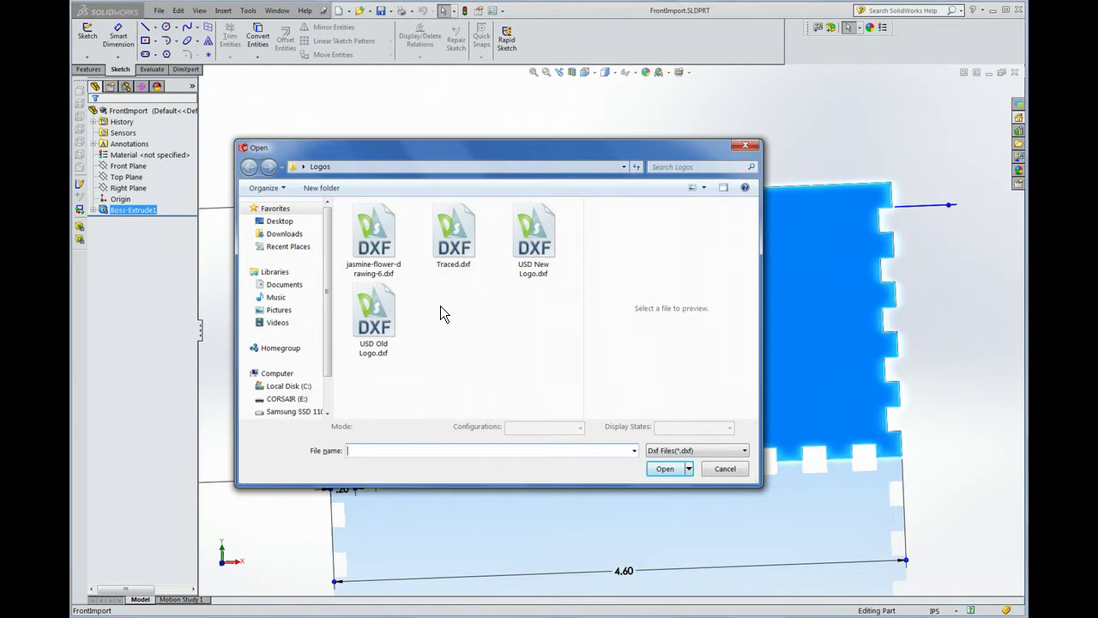
{"action": "double_click", "coordinate": [381, 321]}
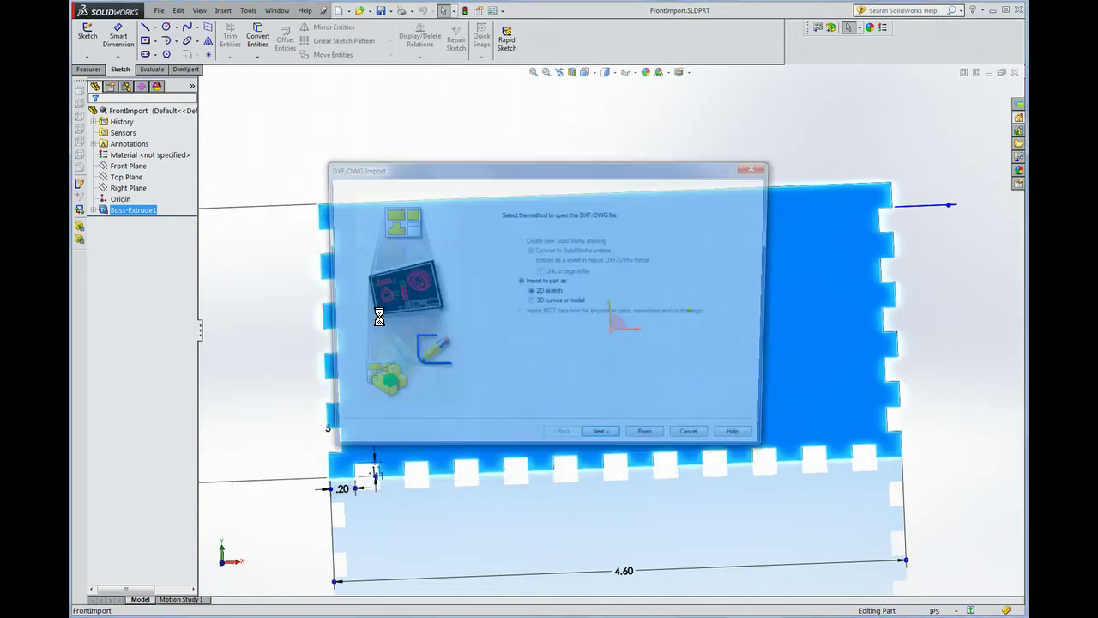
Step: Import the logo to the part as a 2D sketch, keeping data units at Inches
{"action": "left_click", "coordinate": [522, 224]}
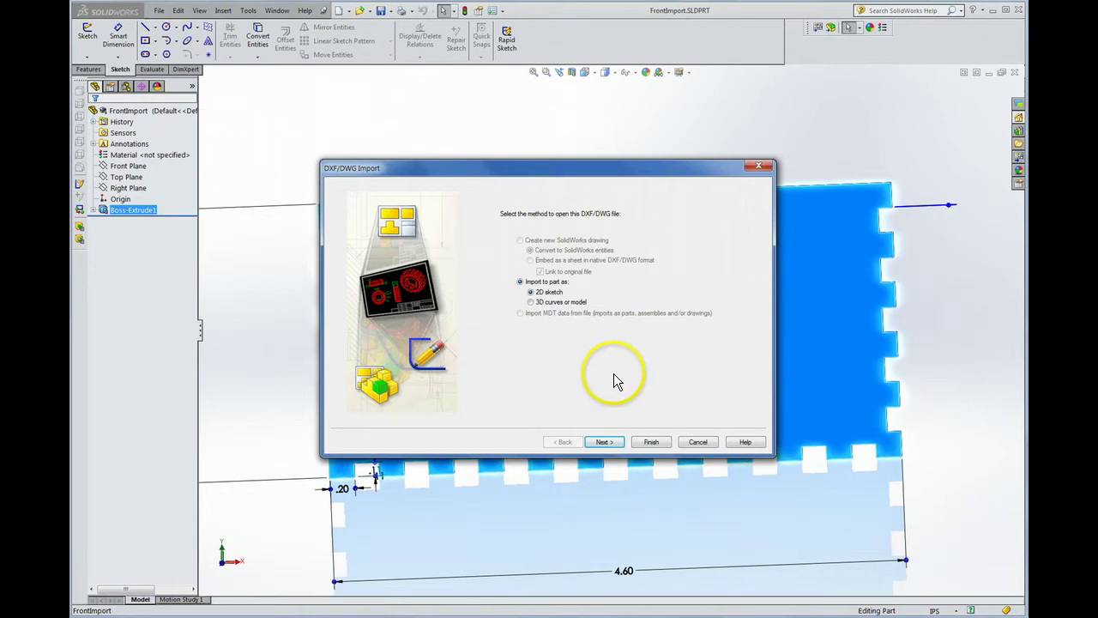
{"action": "left_click", "coordinate": [604, 442]}
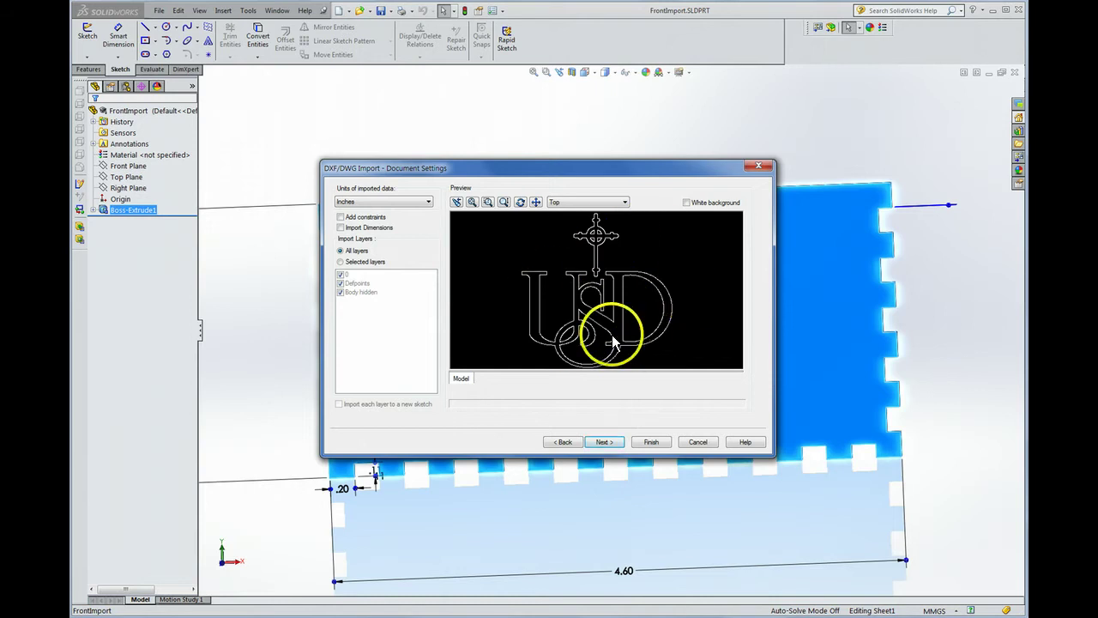
{"action": "left_click", "coordinate": [378, 201]}
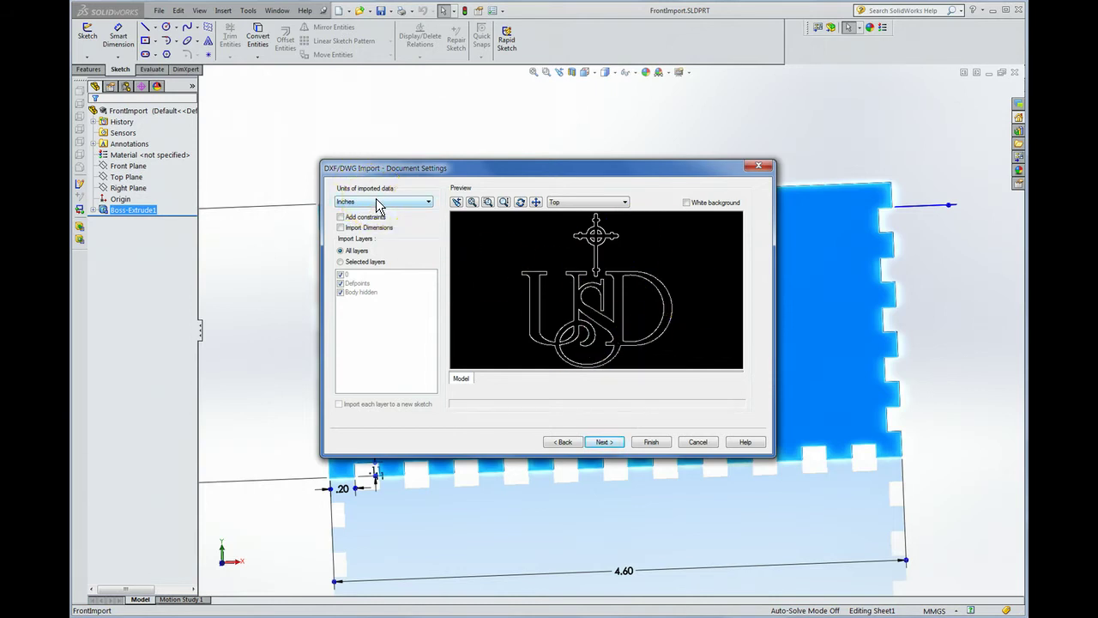
{"action": "left_click", "coordinate": [376, 199]}
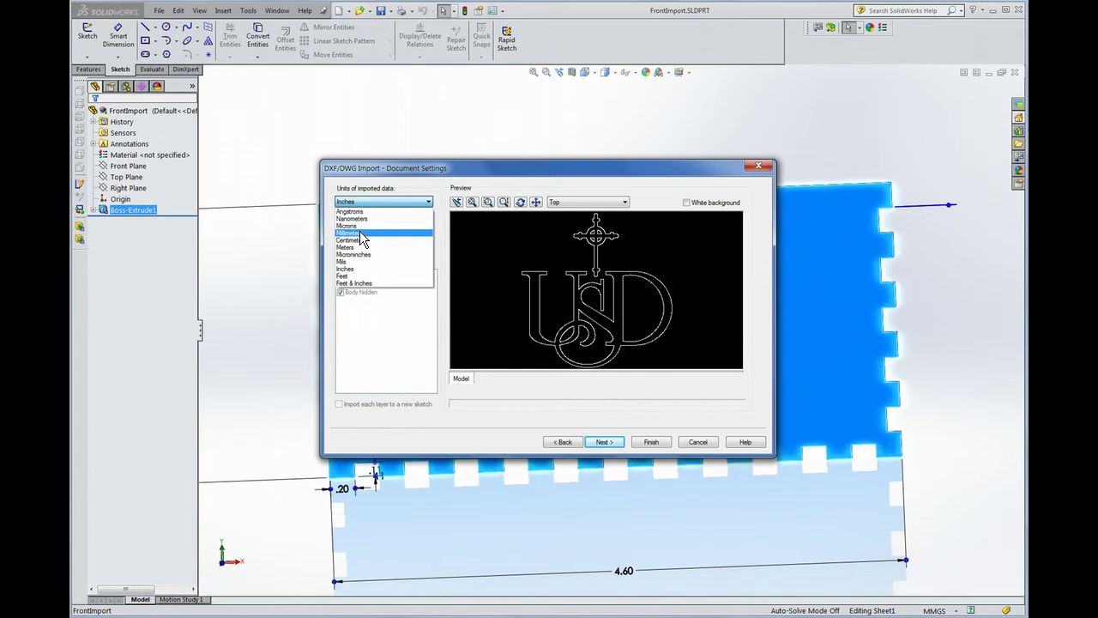
{"action": "left_click", "coordinate": [357, 271]}
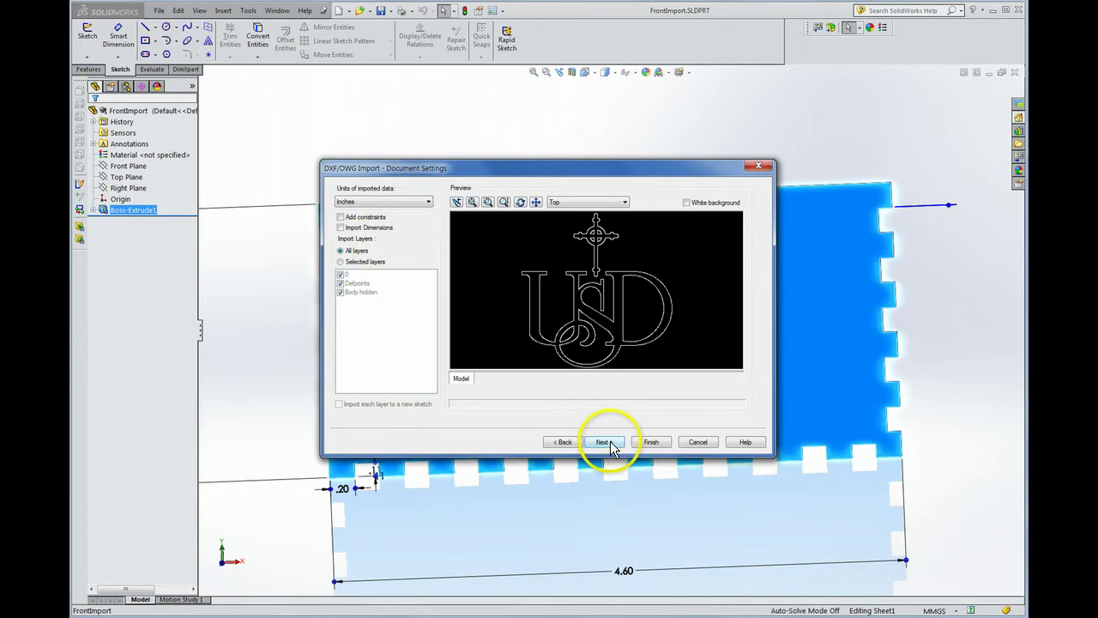
{"action": "left_click", "coordinate": [687, 204]}
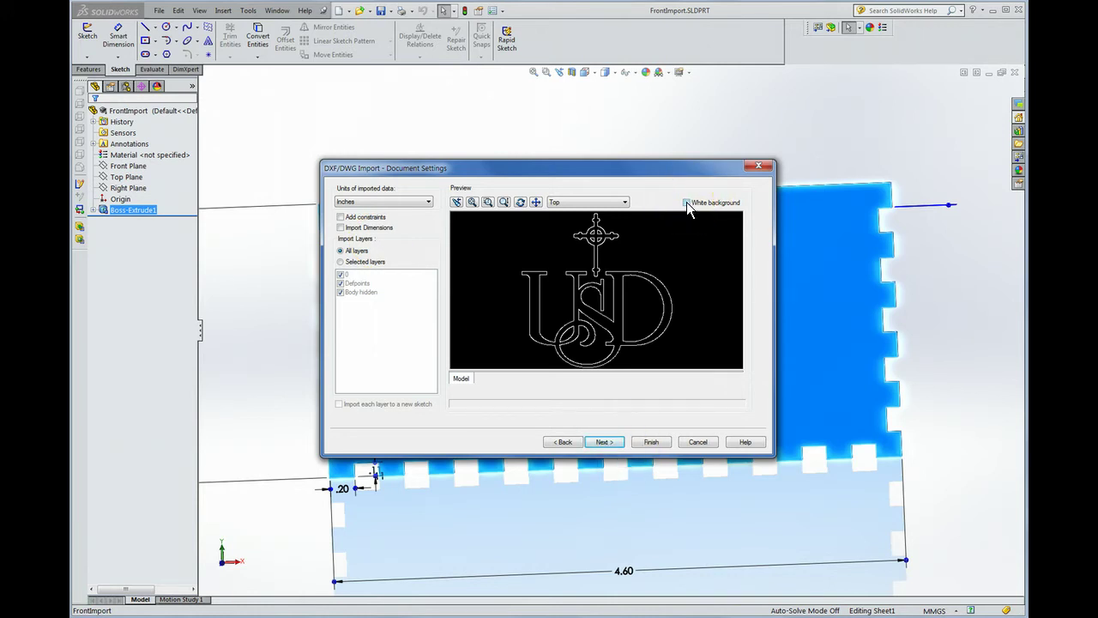
Step: Advance the import wizard, toggle the white preview background, and merge points closer than 0.001
{"action": "left_click", "coordinate": [605, 442]}
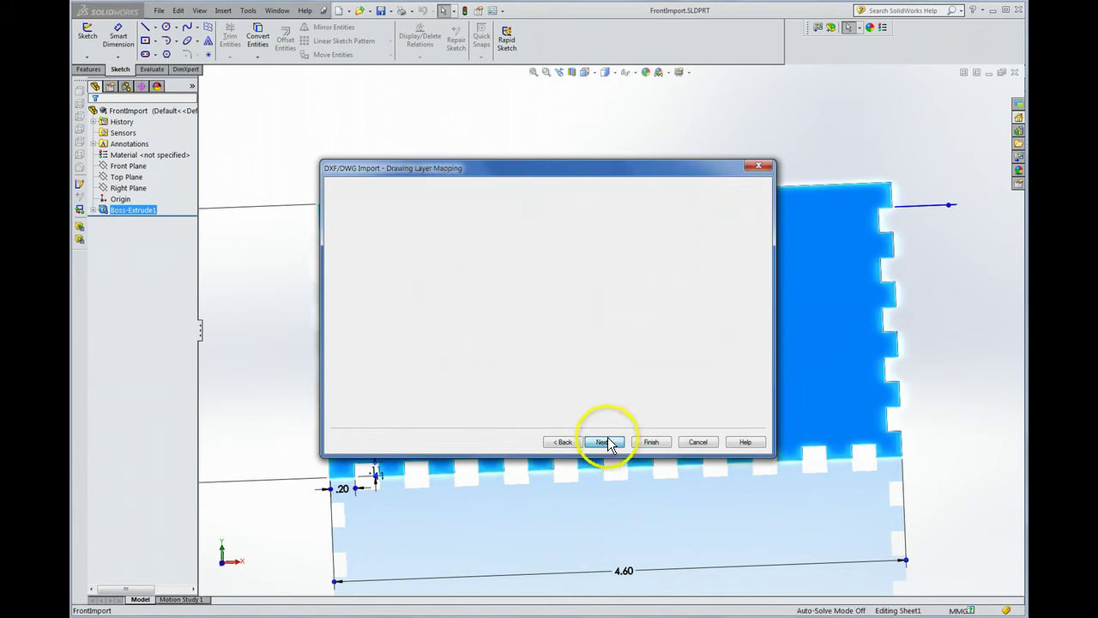
{"action": "left_click", "coordinate": [687, 204]}
{"action": "left_click", "coordinate": [687, 203]}
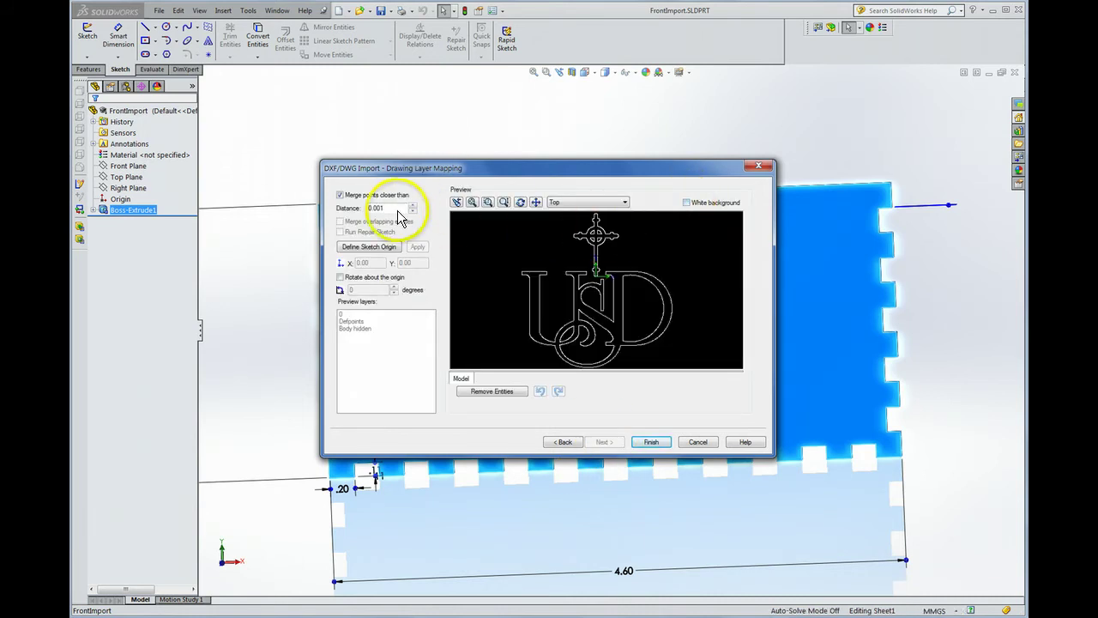
{"action": "left_click", "coordinate": [340, 195]}
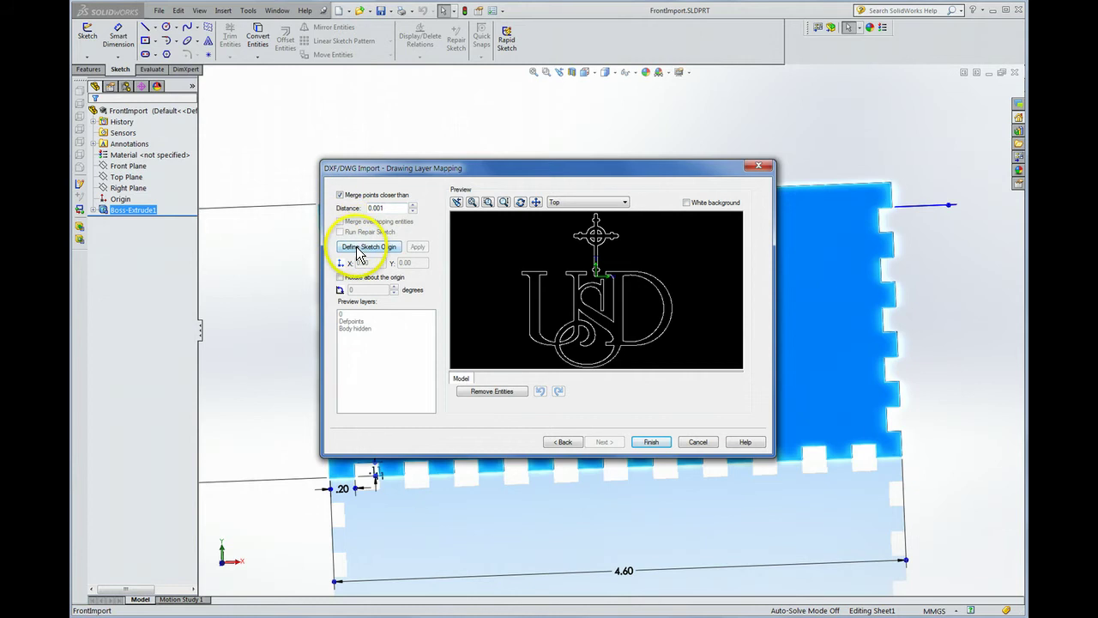
Step: Try defining a sketch origin by picking points in the logo preview
{"action": "left_click", "coordinate": [359, 249]}
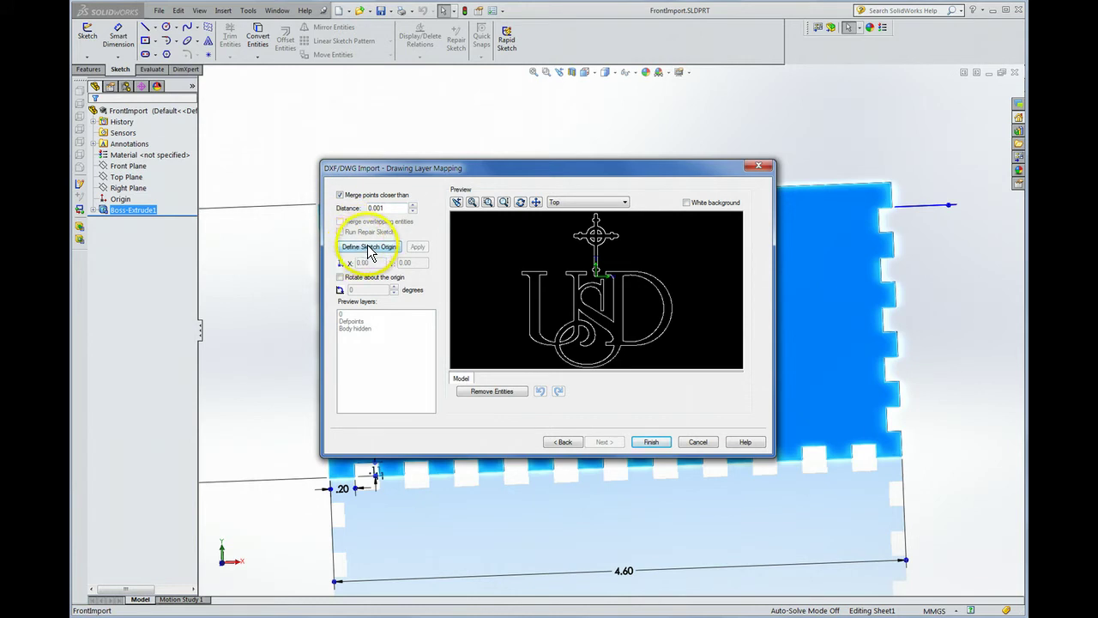
{"action": "left_click", "coordinate": [596, 273]}
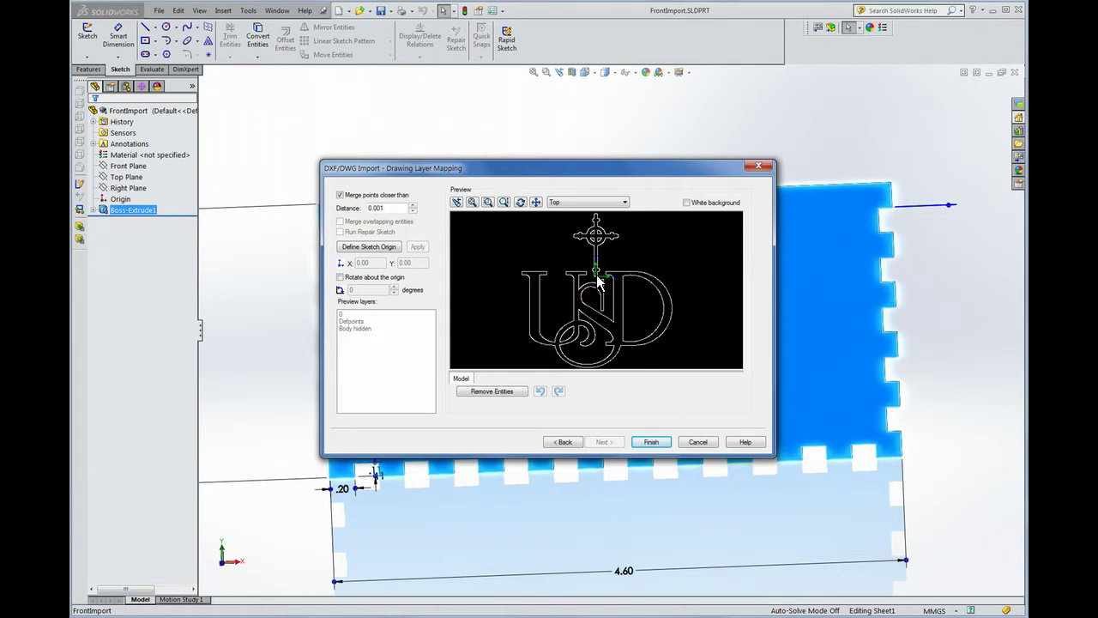
{"action": "left_click", "coordinate": [519, 350]}
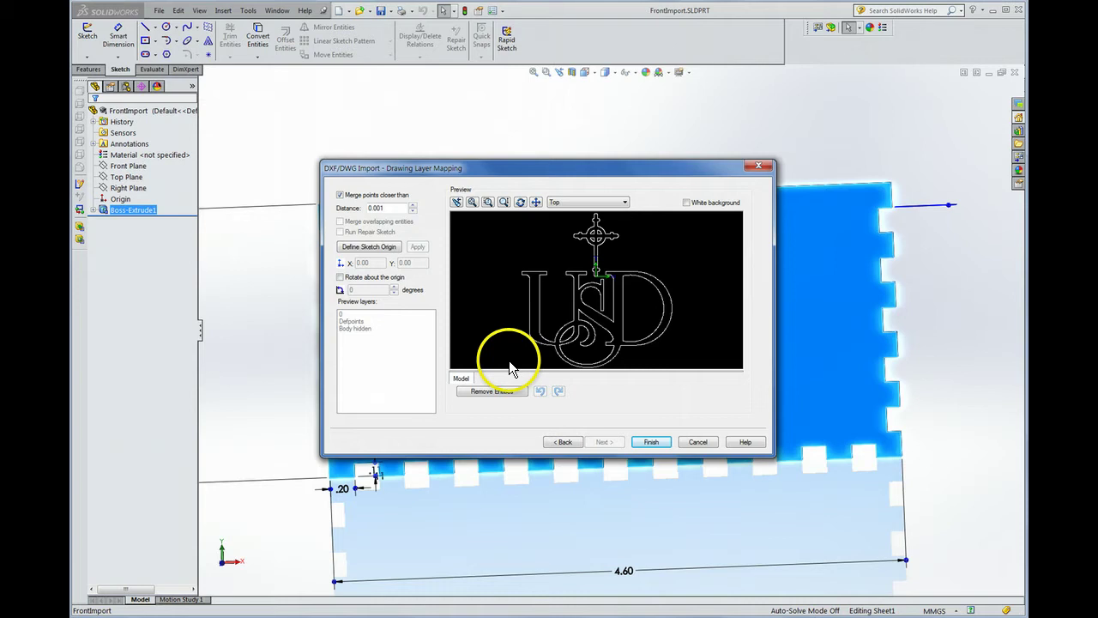
{"action": "left_click", "coordinate": [478, 361]}
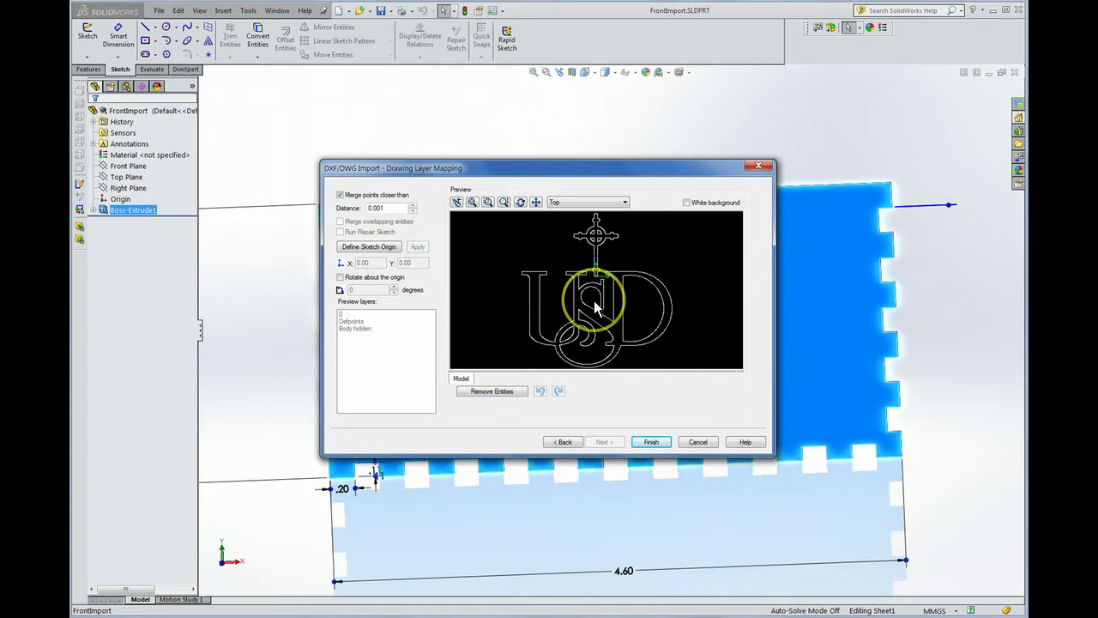
Step: Move the logo's sketch origin to the cross base (about X 0, Y 0.01), with Rotate about origin off
{"action": "left_click", "coordinate": [379, 247]}
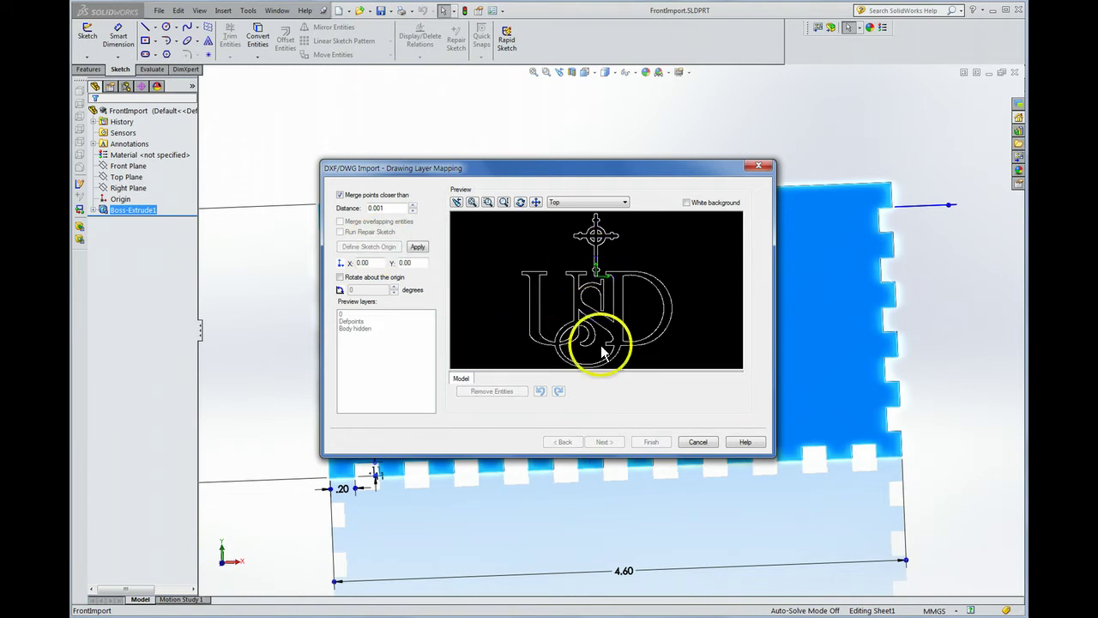
{"action": "left_click", "coordinate": [513, 365]}
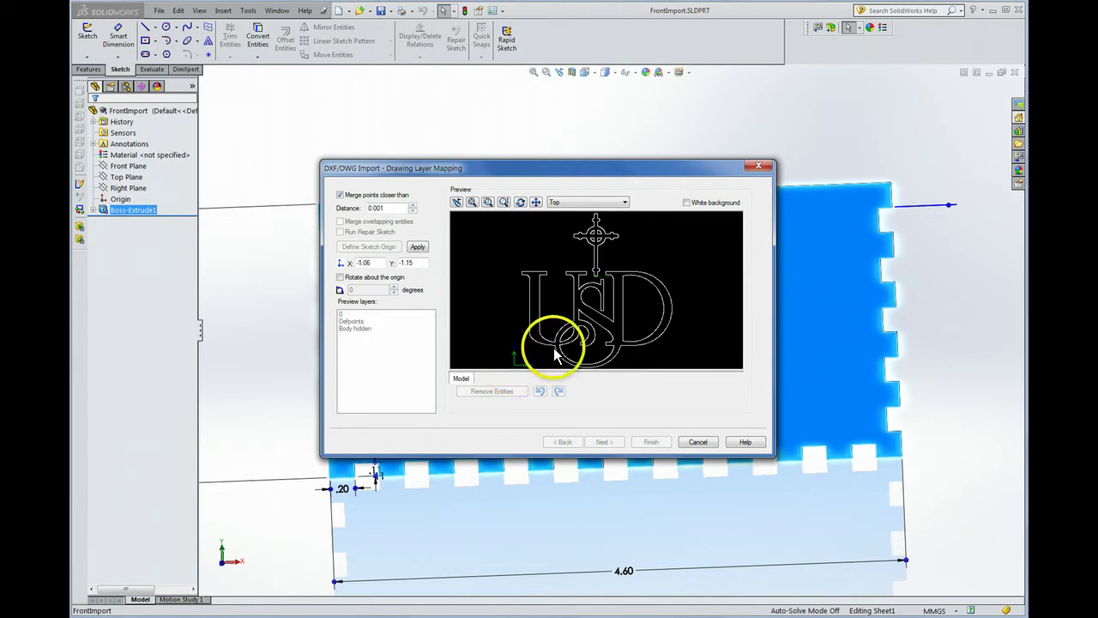
{"action": "left_click", "coordinate": [417, 248]}
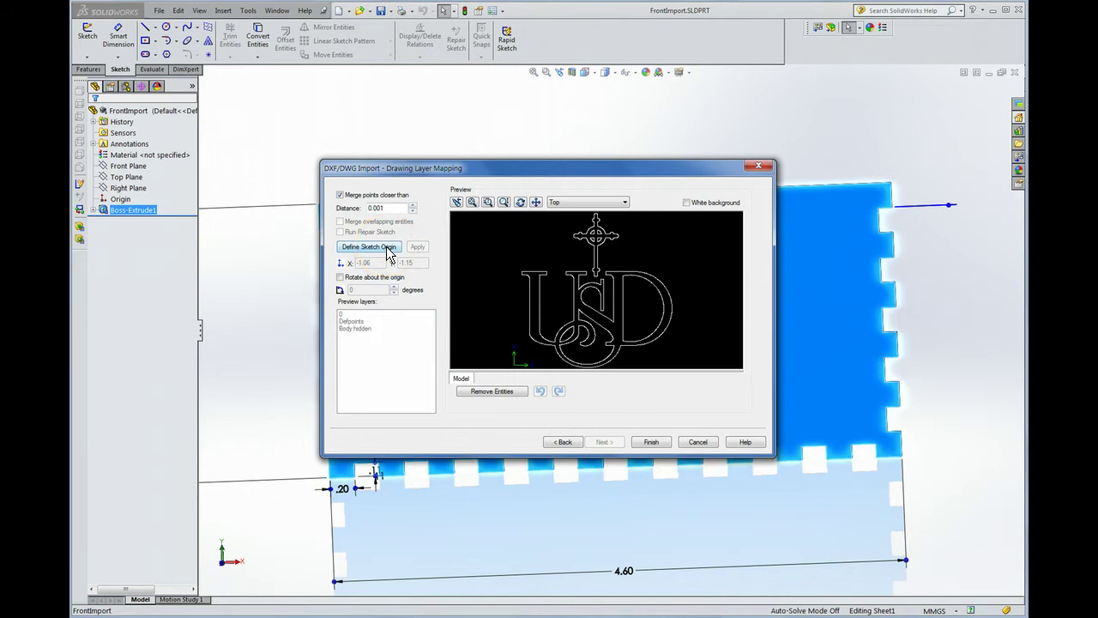
{"action": "left_click", "coordinate": [388, 248]}
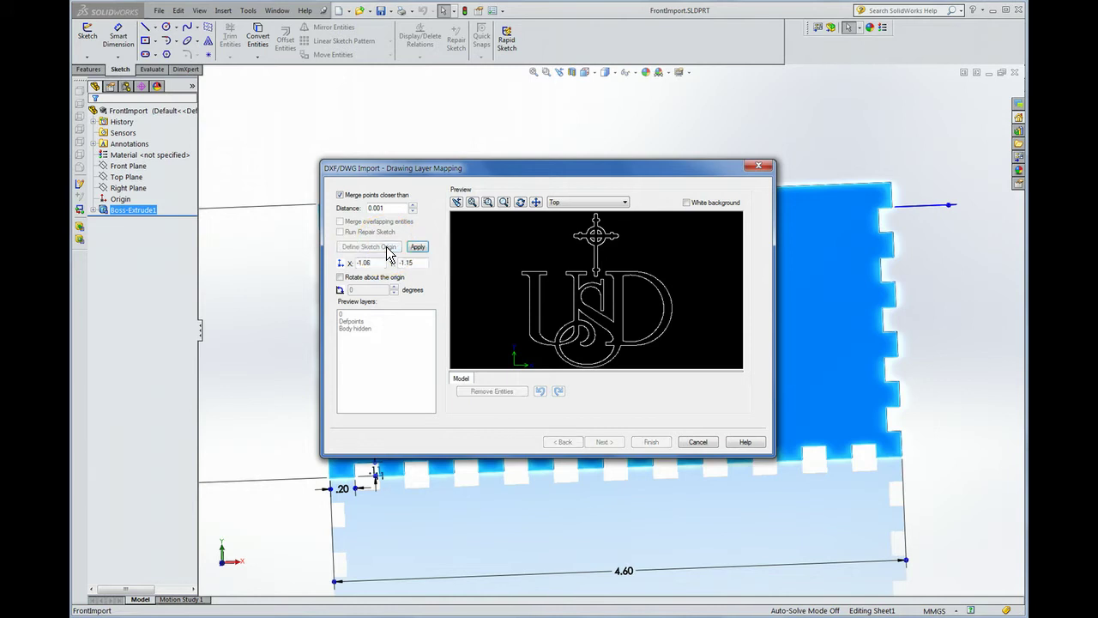
{"action": "left_click", "coordinate": [596, 273]}
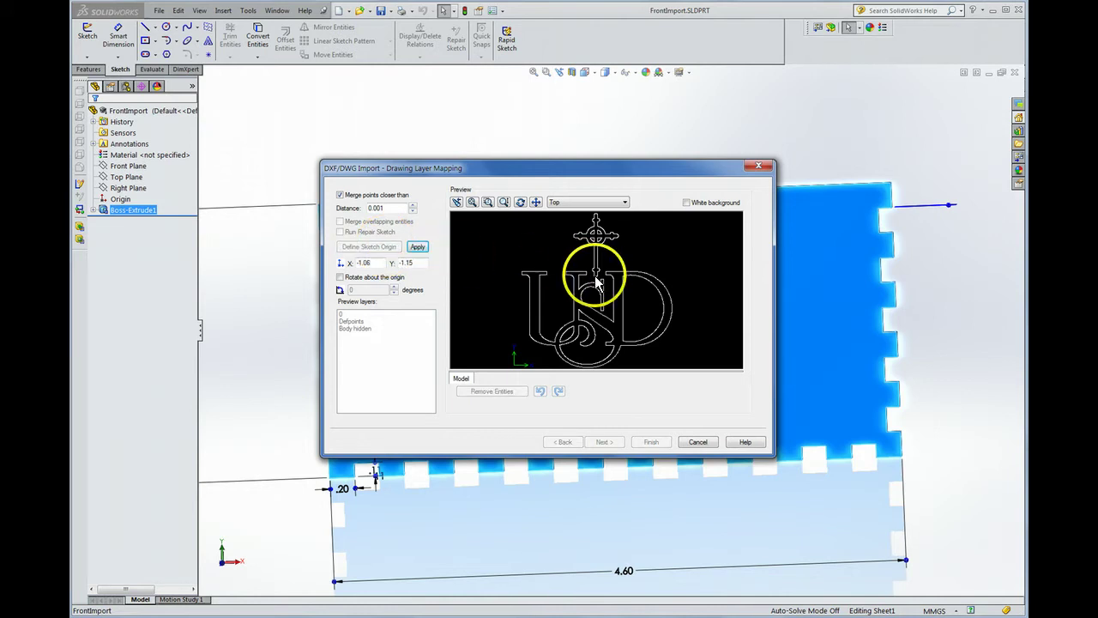
{"action": "left_click", "coordinate": [418, 249]}
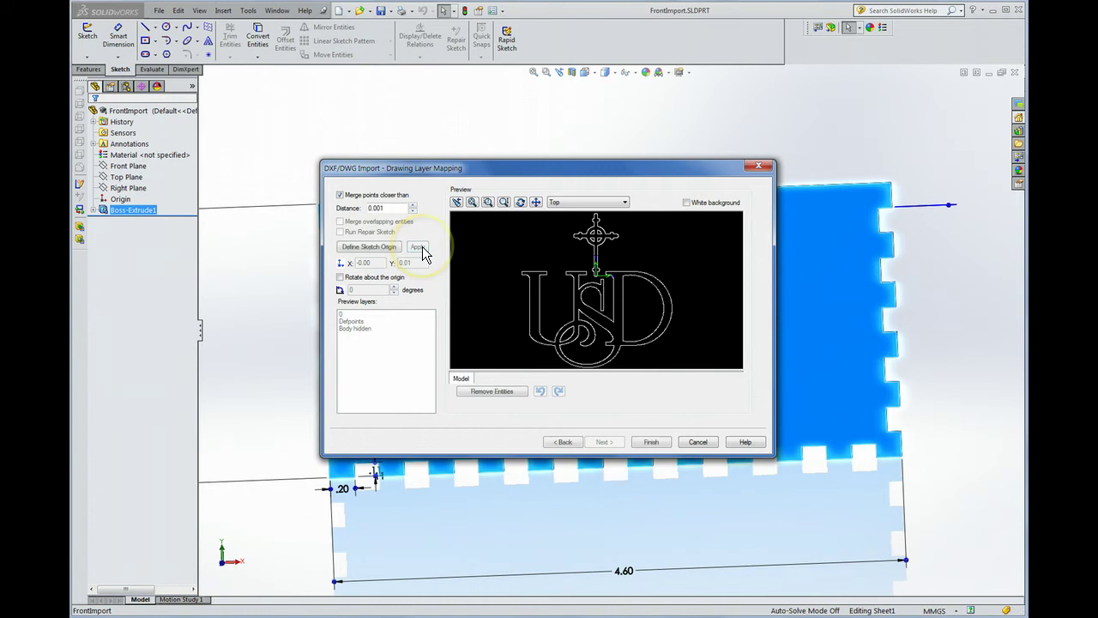
{"action": "left_click", "coordinate": [341, 279]}
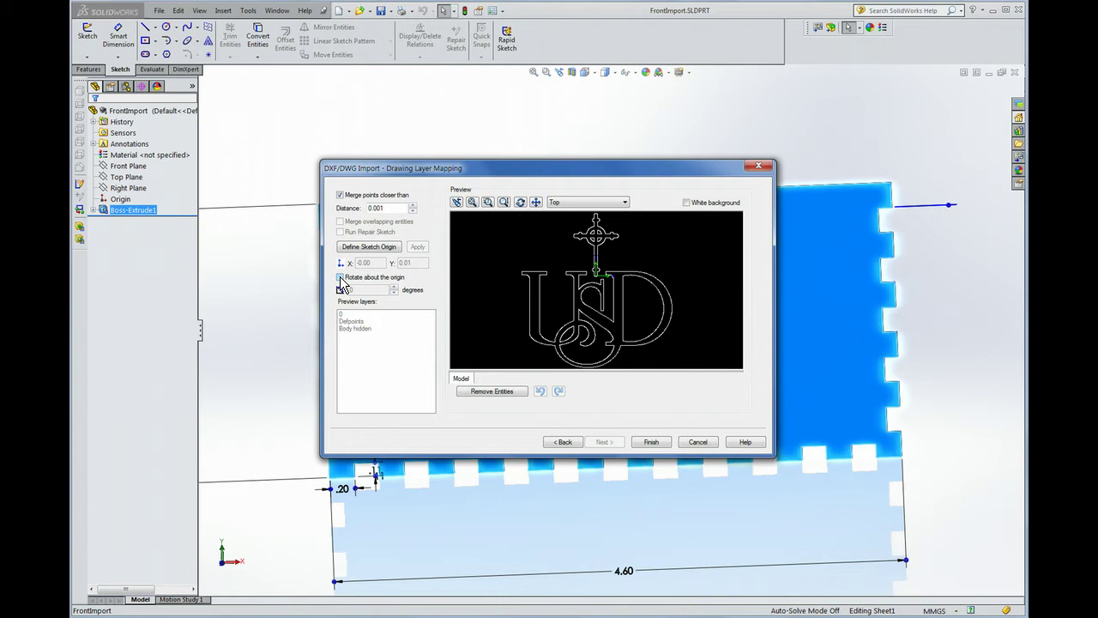
{"action": "left_click", "coordinate": [341, 278]}
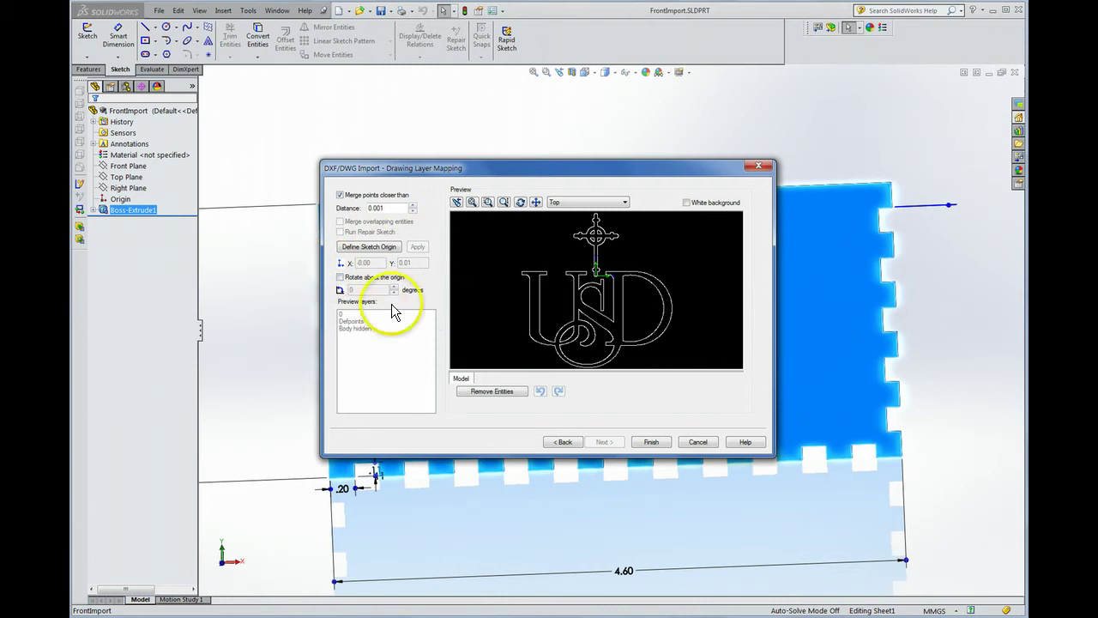
{"action": "left_click", "coordinate": [367, 247]}
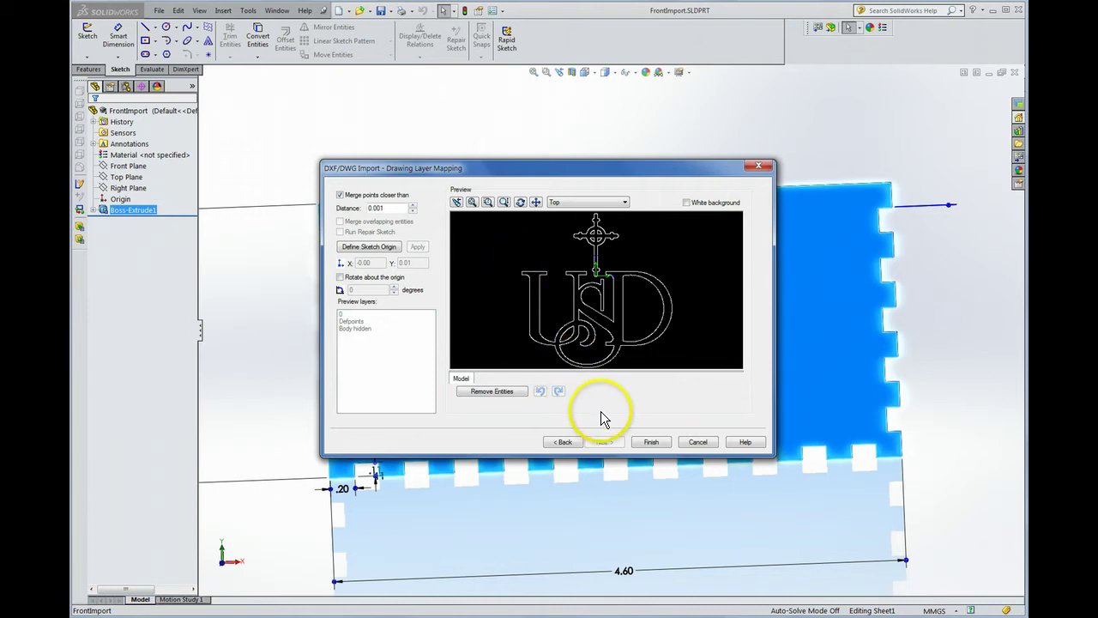
{"action": "left_click", "coordinate": [651, 443]}
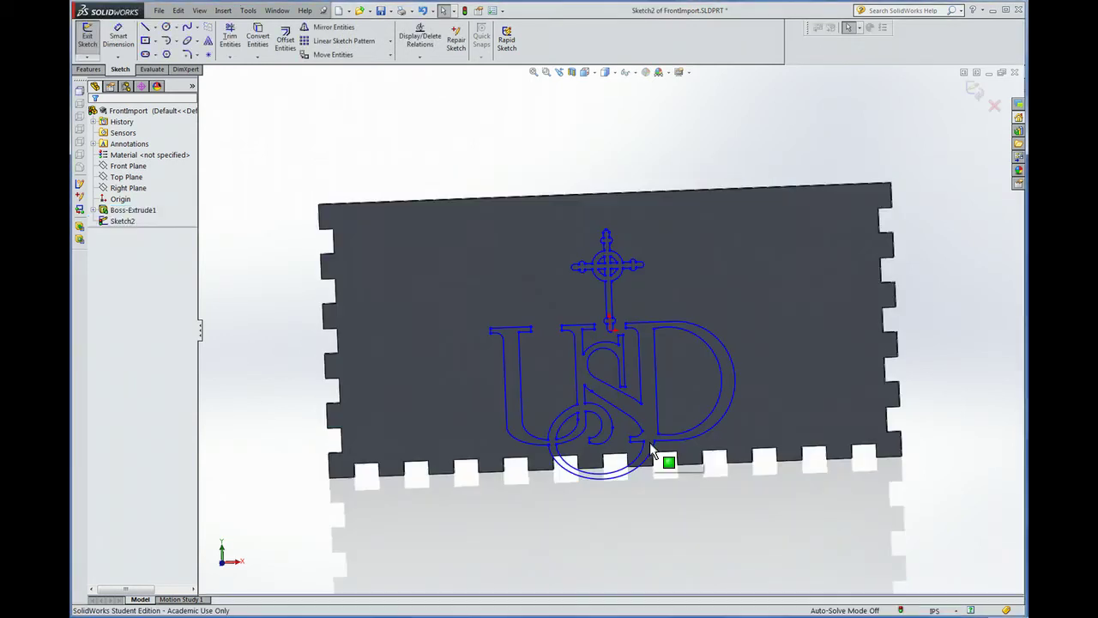
{"action": "left_click", "coordinate": [646, 350]}
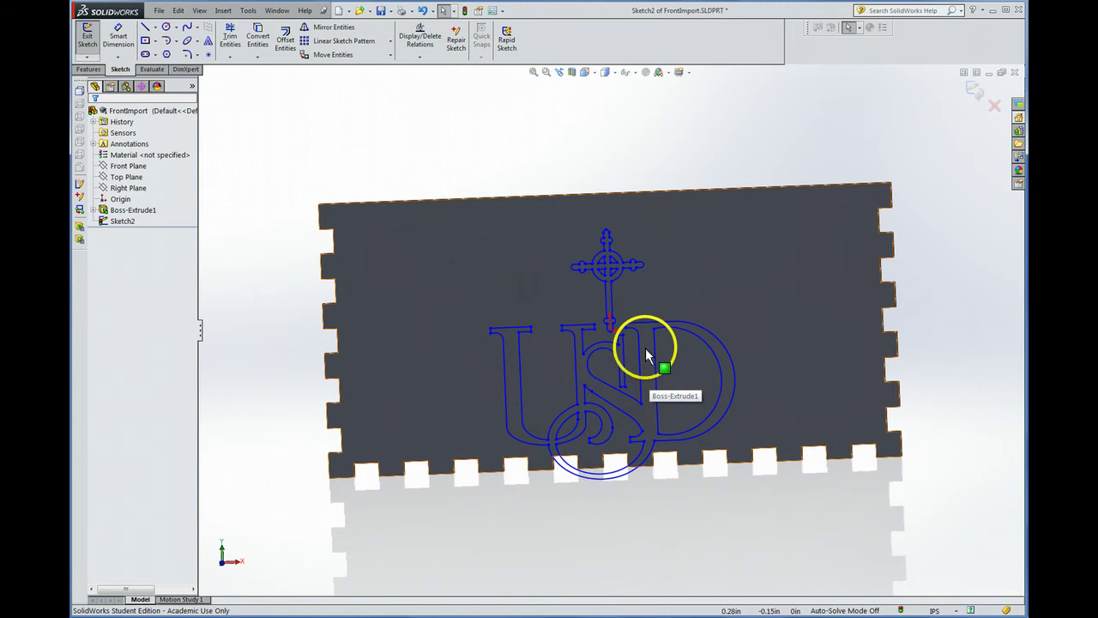
{"action": "left_click", "coordinate": [89, 42]}
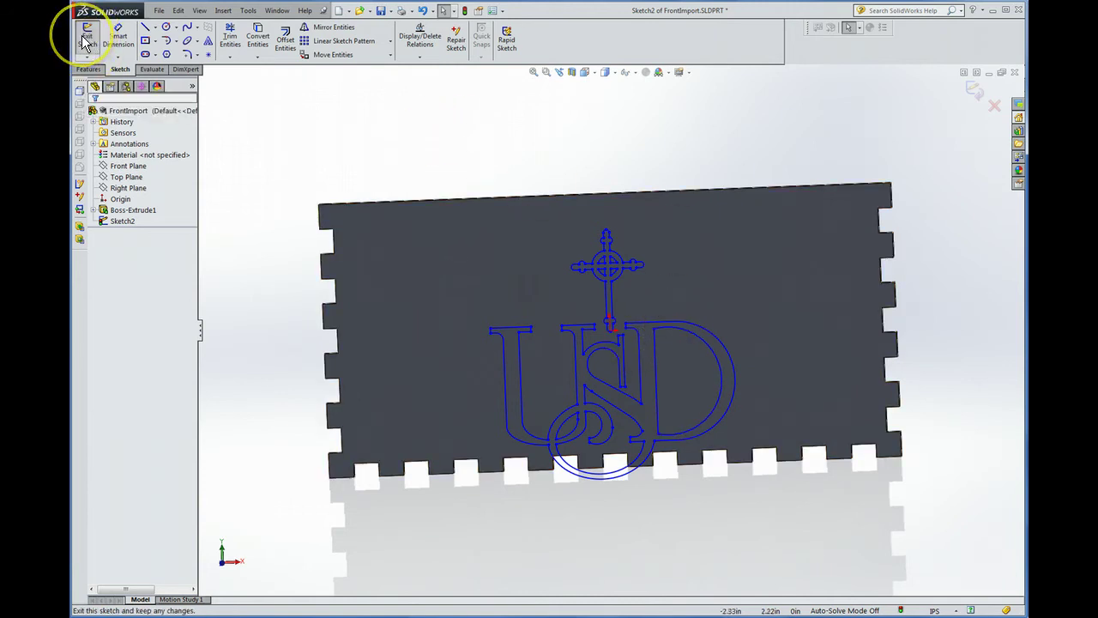
{"action": "left_click", "coordinate": [85, 42]}
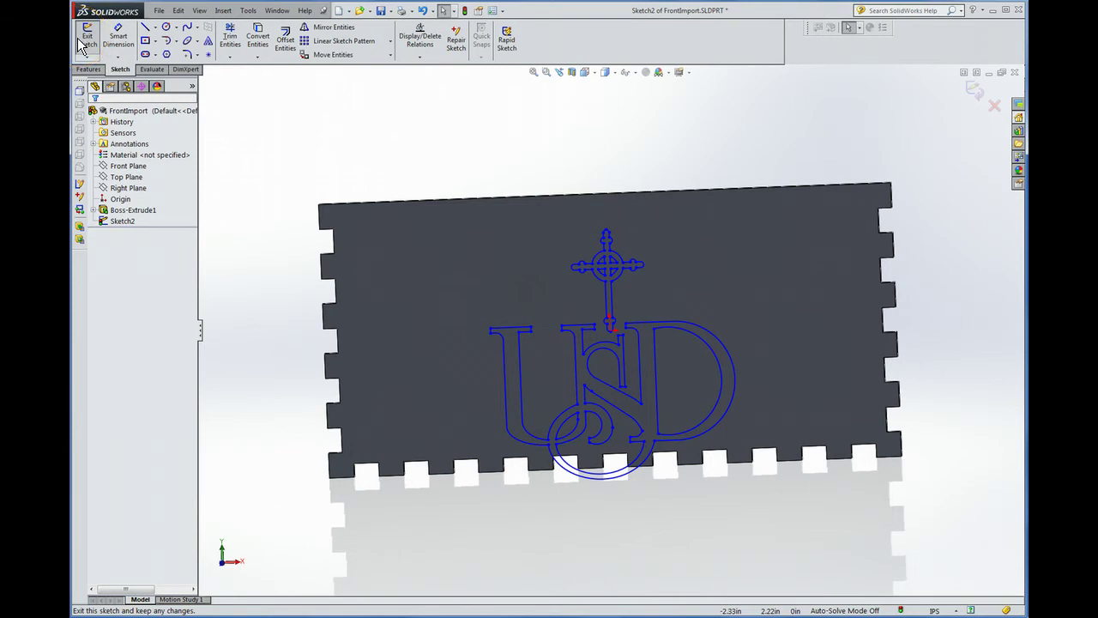
{"action": "left_click", "coordinate": [135, 210]}
{"action": "left_click", "coordinate": [142, 221]}
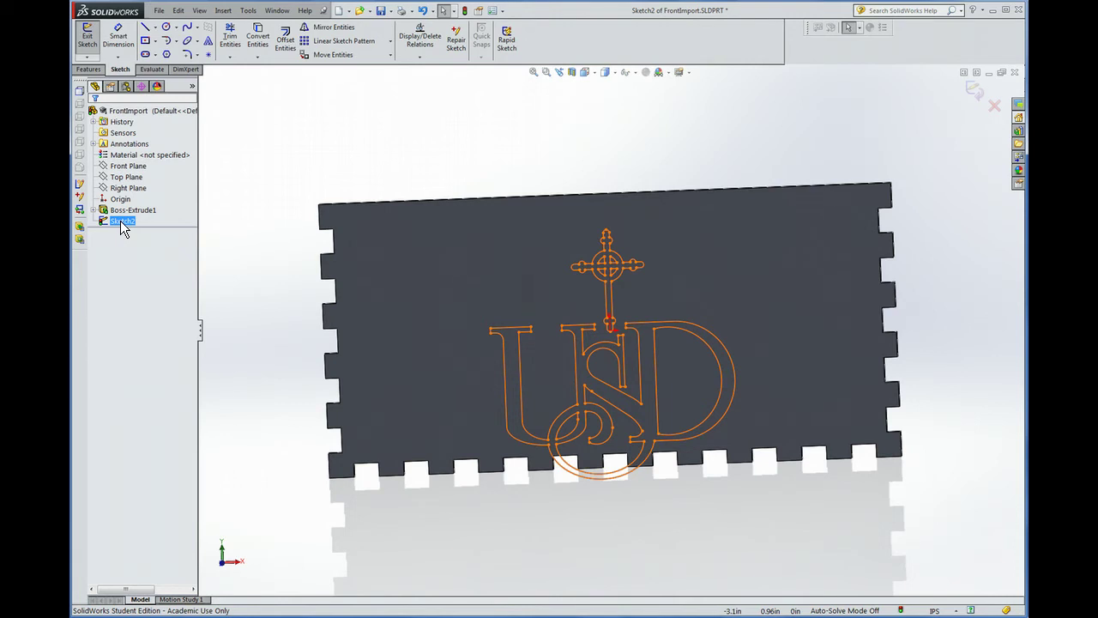
Step: Box-select every USD logo curve and bring up Tools > Sketch Tools
{"action": "left_click", "coordinate": [501, 117]}
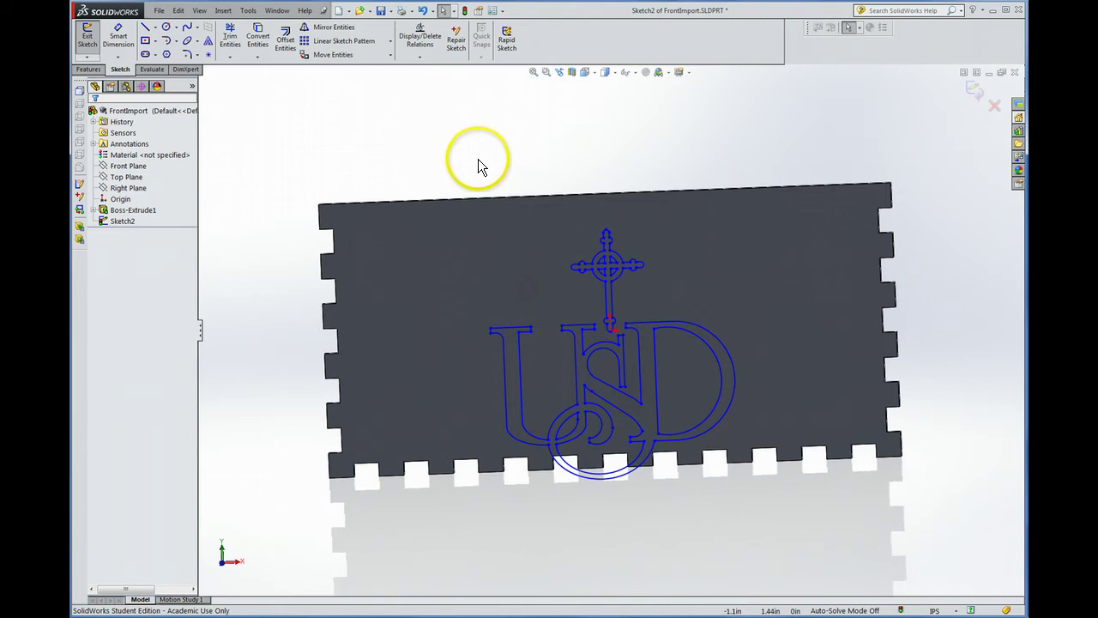
{"action": "mouse_move", "coordinate": [451, 154]}
{"action": "left_mouse_down"}
{"action": "mouse_move", "coordinate": [729, 432]}
{"action": "mouse_move", "coordinate": [778, 521]}
{"action": "left_mouse_up"}
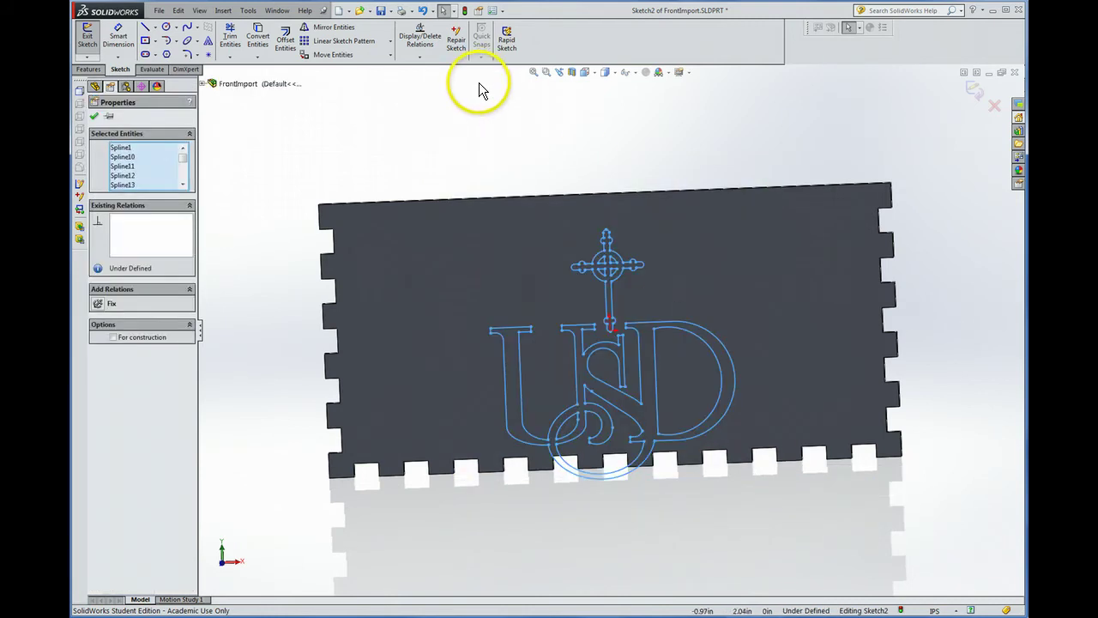
{"action": "left_click", "coordinate": [248, 10]}
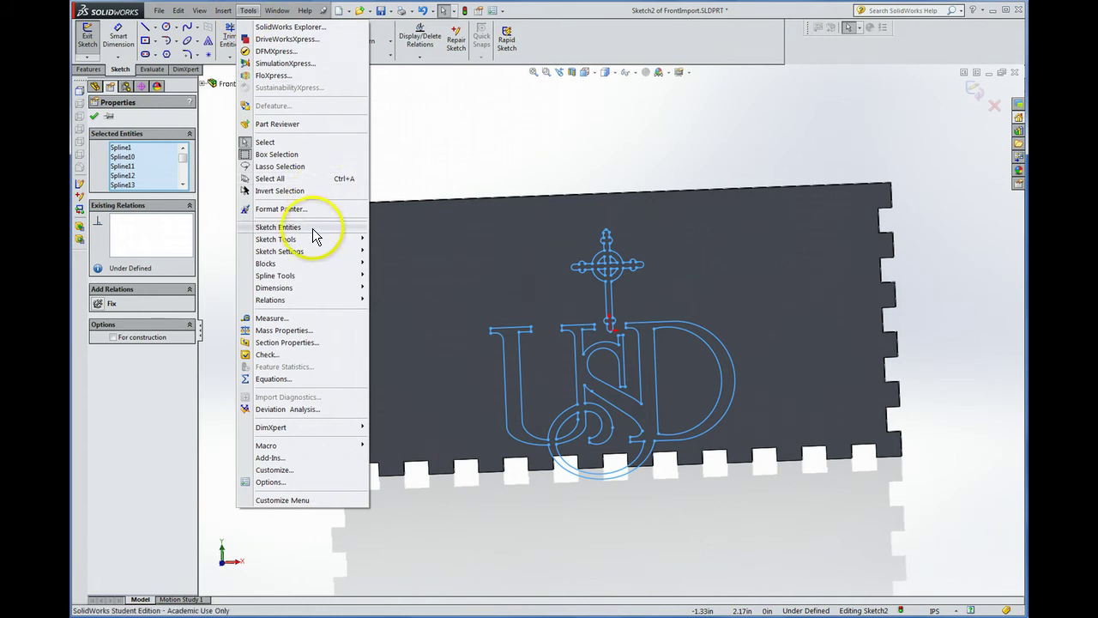
{"action": "mouse_move", "coordinate": [311, 242]}
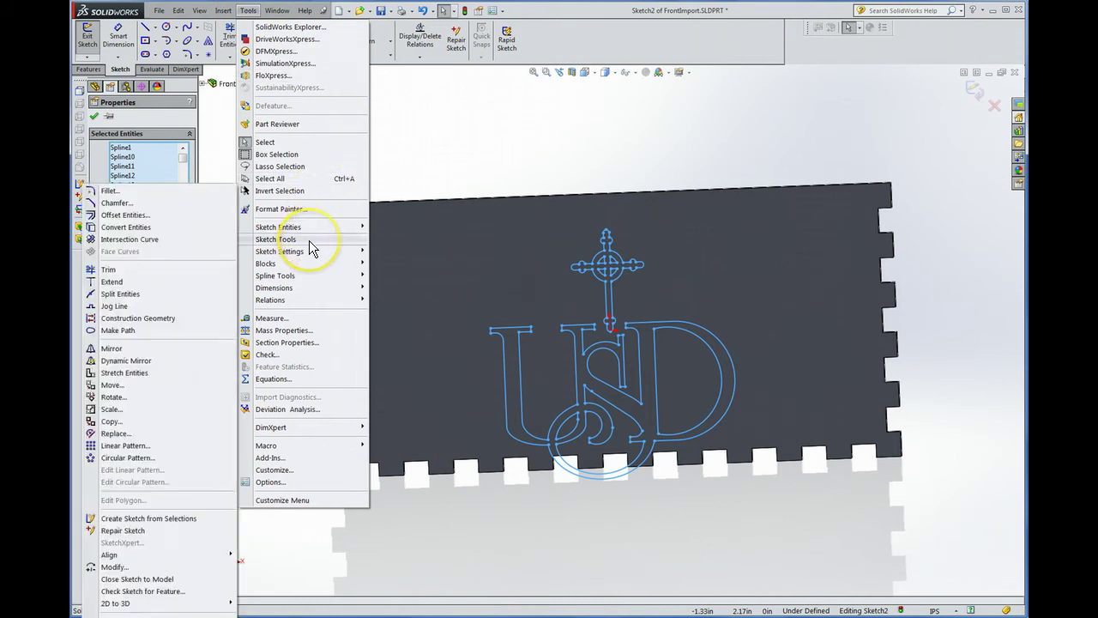
Step: Scale the logo curves about the cross-base point, changing the factor from 40 to 0.8
{"action": "left_click", "coordinate": [126, 407]}
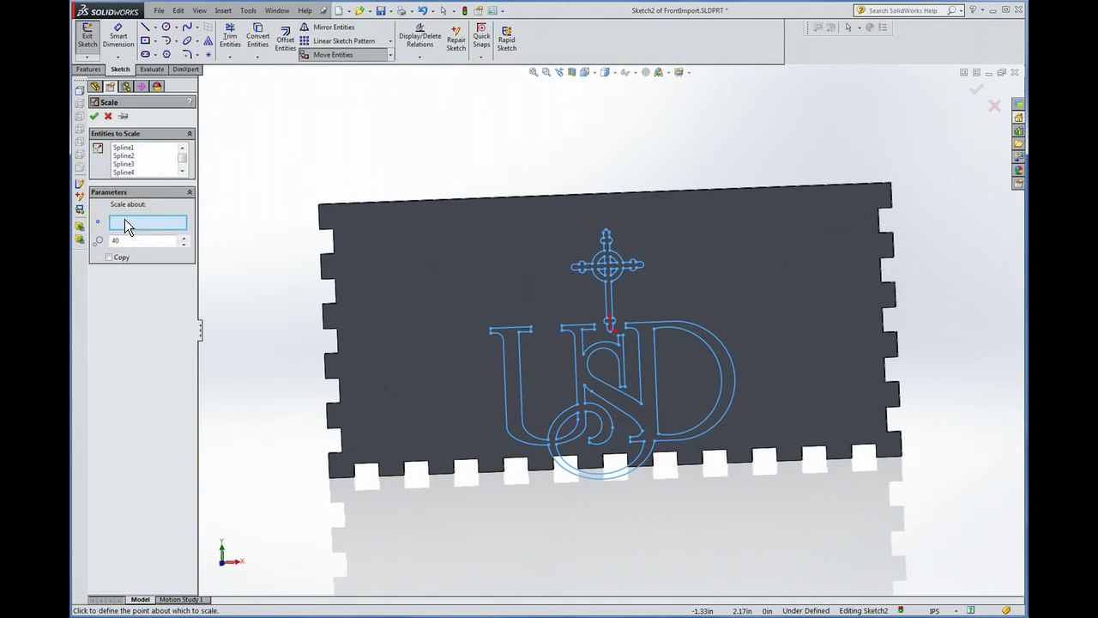
{"action": "left_click", "coordinate": [610, 331]}
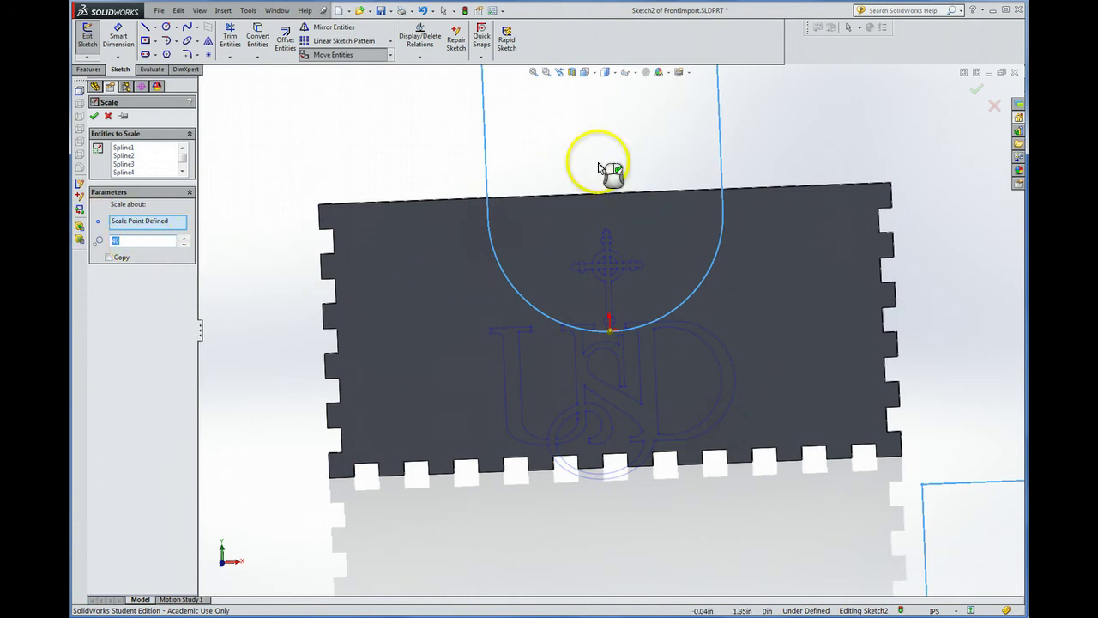
{"action": "left_click", "coordinate": [136, 241]}
{"action": "double_click", "coordinate": [100, 241]}
{"action": "type", "text": "8"}
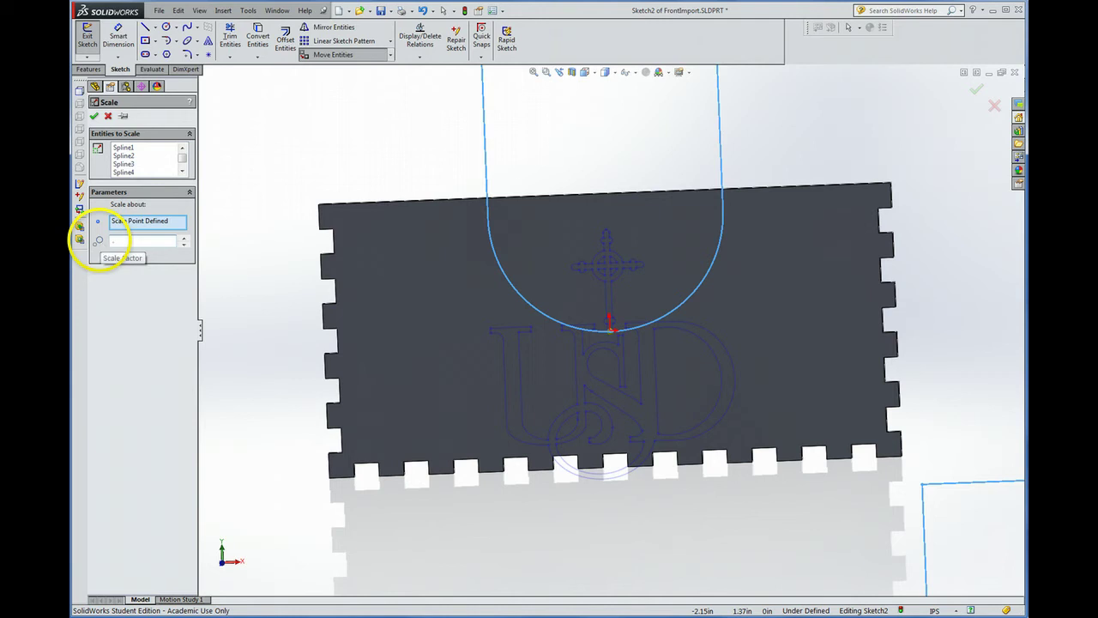
{"action": "key", "text": "Home"}
{"action": "type", "text": "0."}
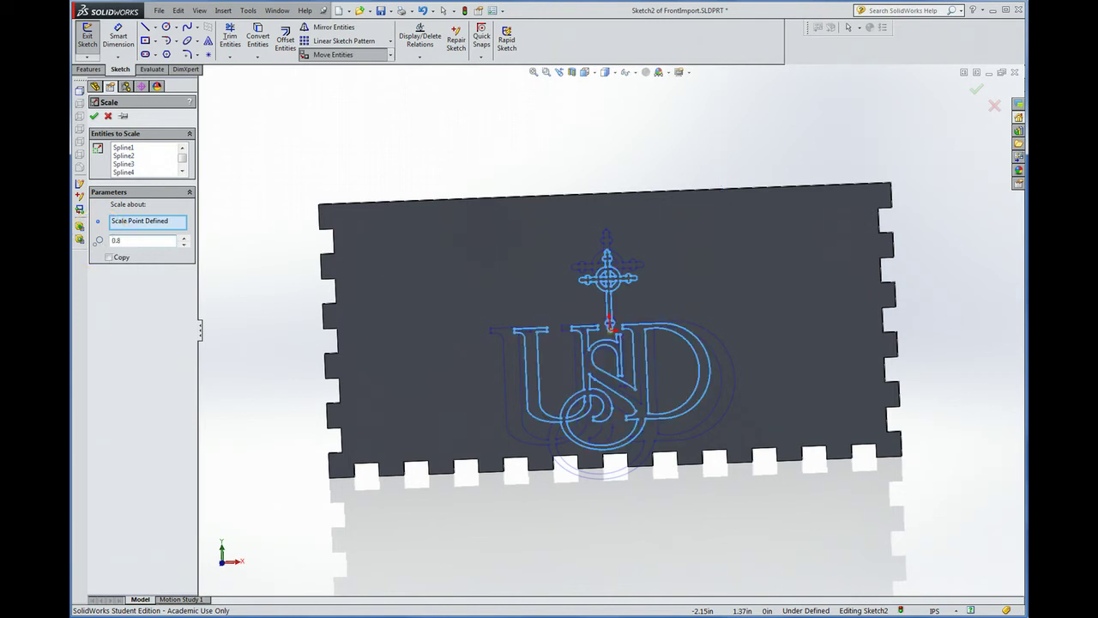
Step: Apply the 0.8 scale, then drag the whole logo upward to centre it on the panel
{"action": "left_click", "coordinate": [96, 116]}
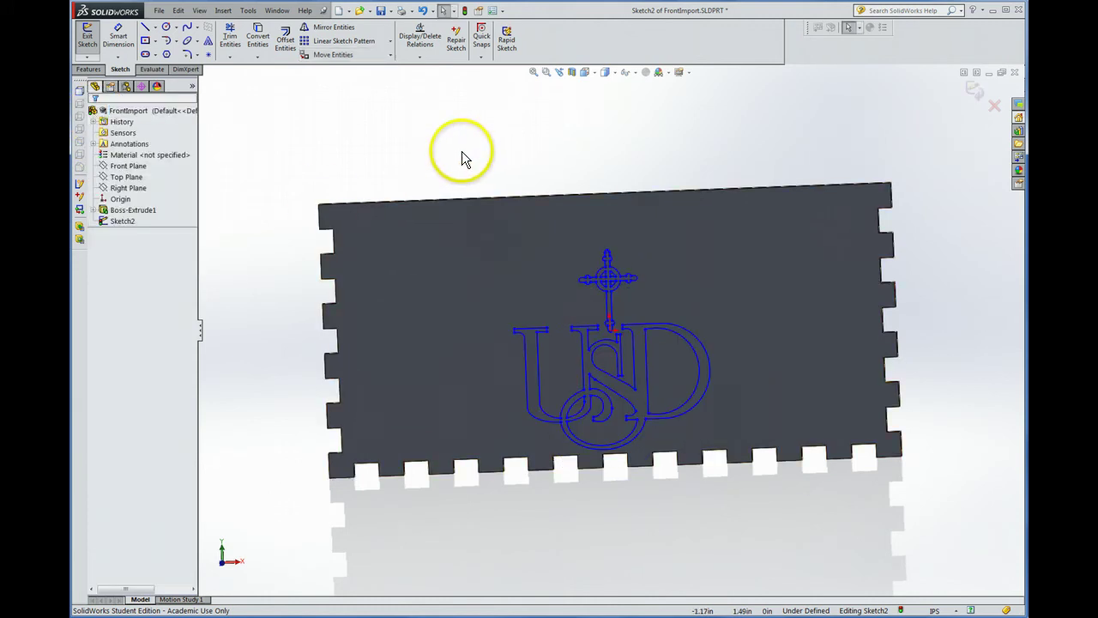
{"action": "left_click_drag", "start_coordinate": [456, 152], "coordinate": [768, 491]}
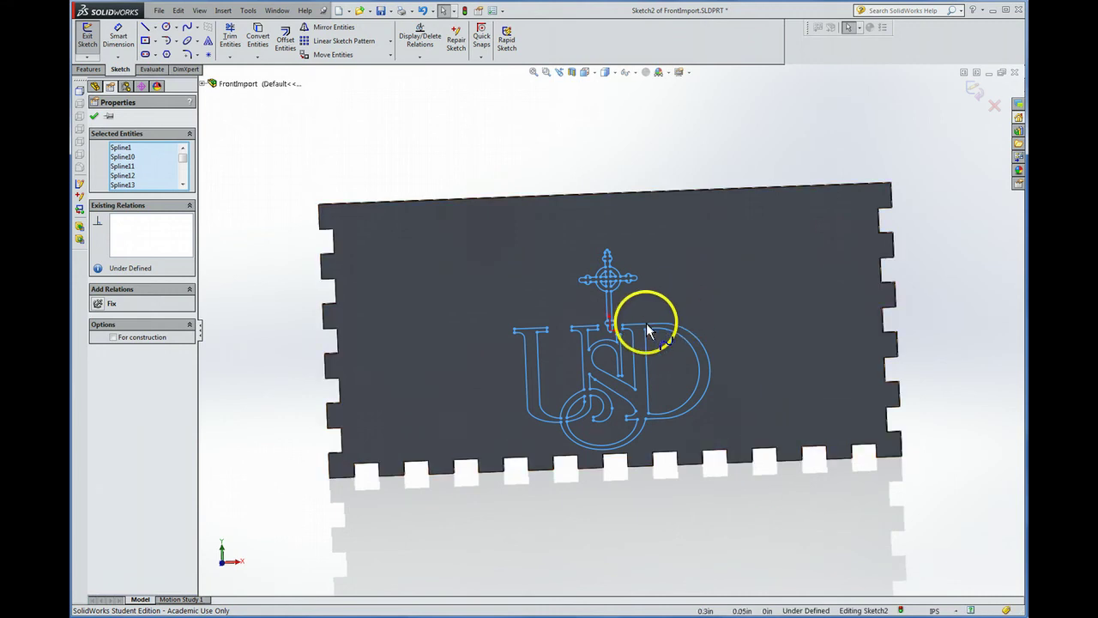
{"action": "left_click_drag", "start_coordinate": [648, 330], "coordinate": [645, 300]}
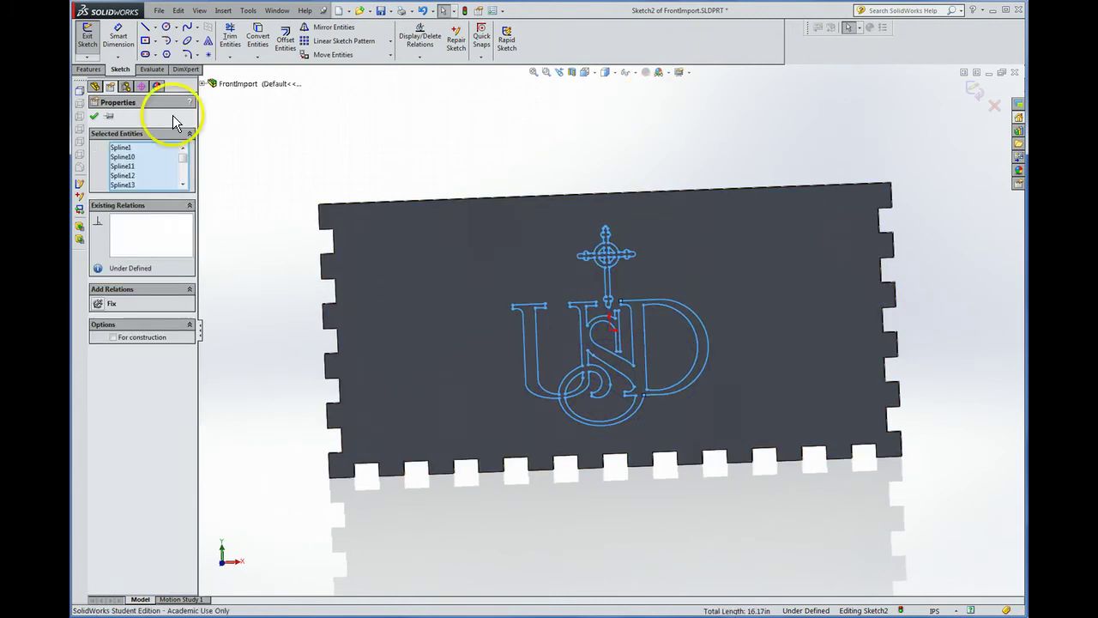
{"action": "left_click", "coordinate": [93, 117]}
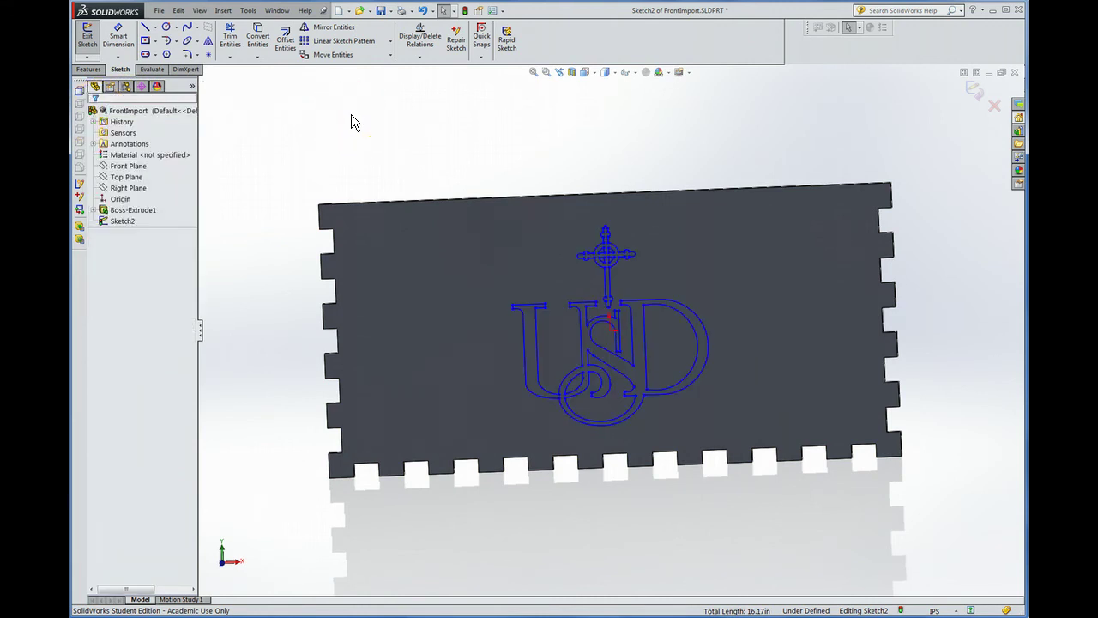
Step: Exit Sketch2 and return to the part
{"action": "left_click", "coordinate": [88, 37]}
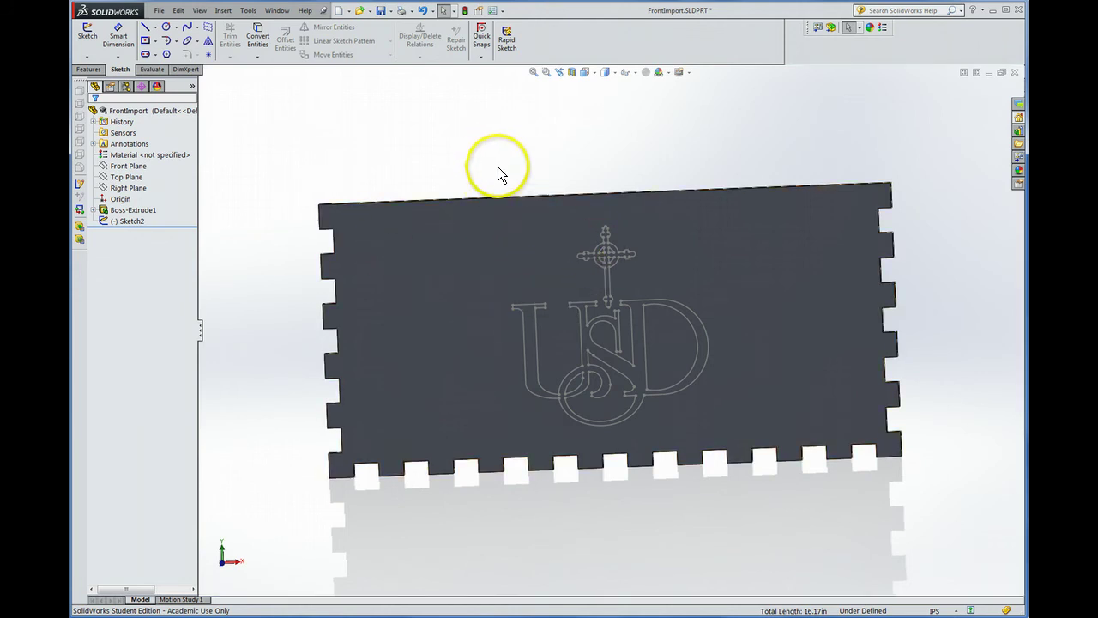
Step: Extruded-cut the Sketch2 logo Through All the panel
{"action": "left_click", "coordinate": [133, 221]}
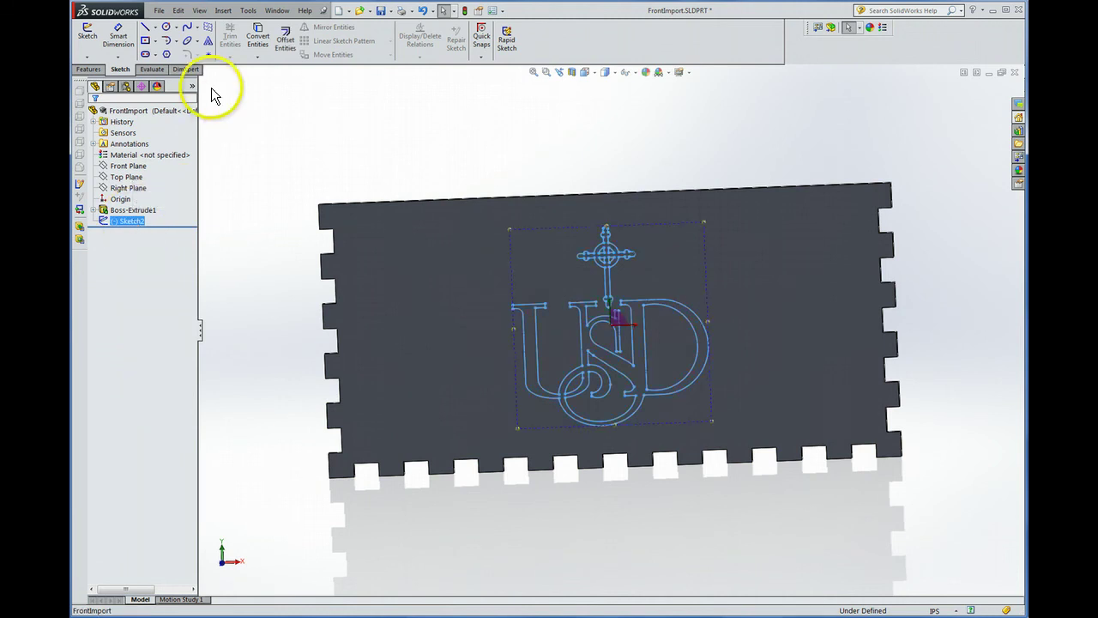
{"action": "left_click", "coordinate": [89, 70]}
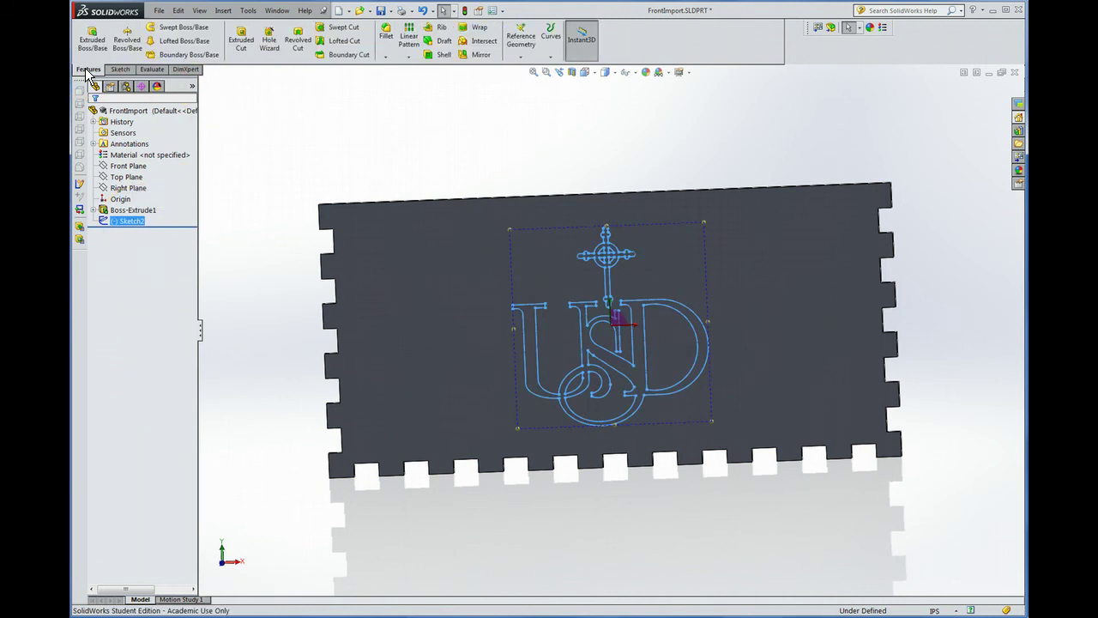
{"action": "left_click", "coordinate": [244, 43]}
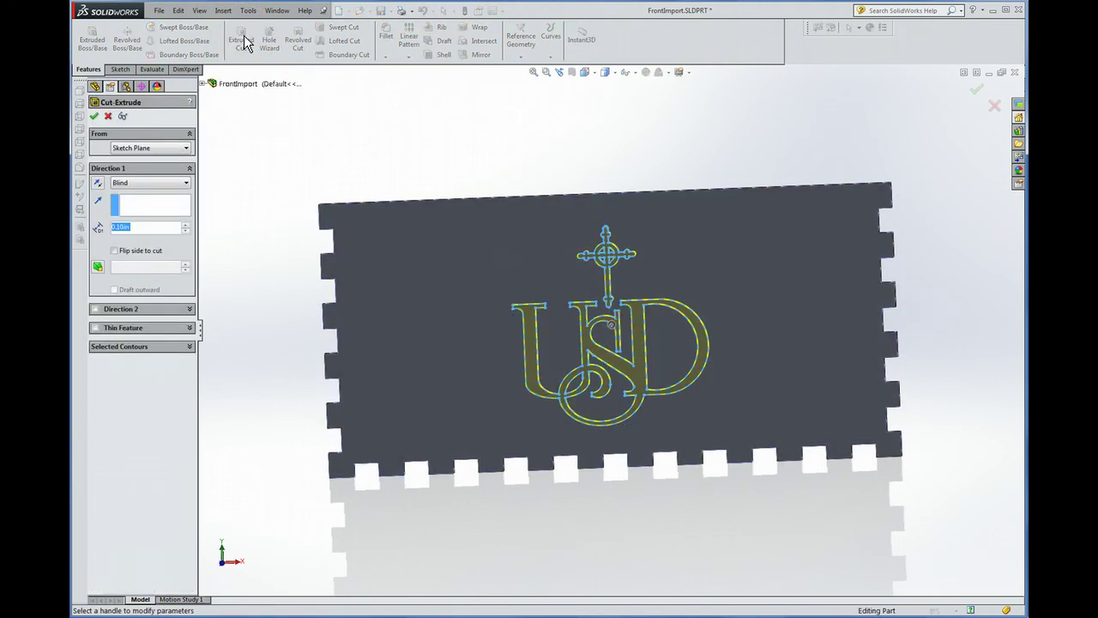
{"action": "left_click", "coordinate": [132, 183]}
{"action": "left_click", "coordinate": [133, 203]}
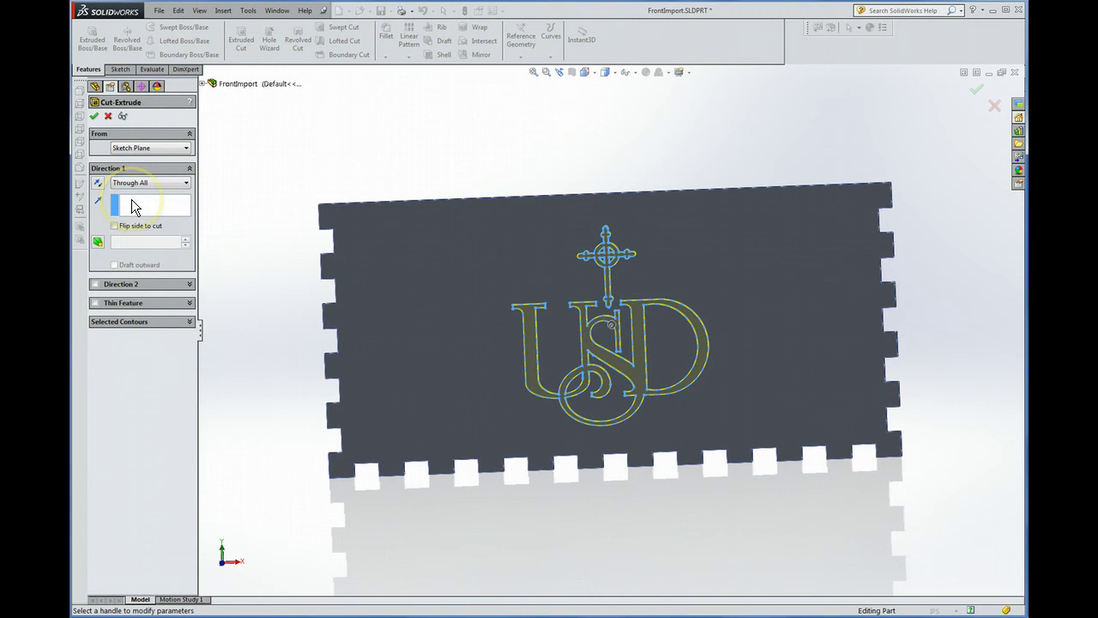
{"action": "left_click", "coordinate": [94, 117]}
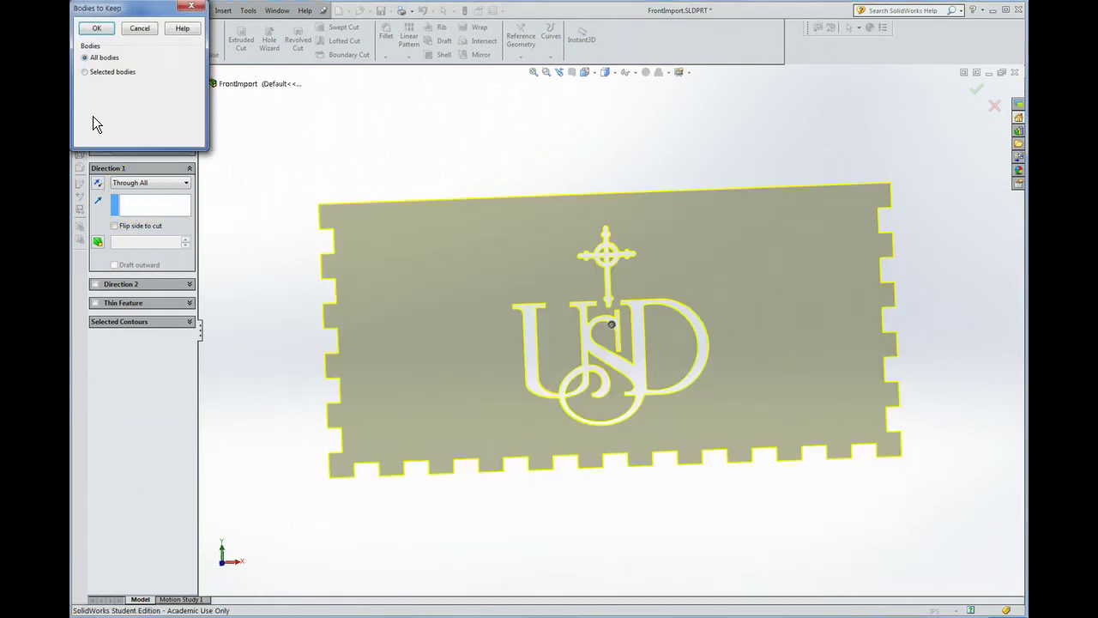
Step: Keep all bodies from the logo cut, including the loose logo pieces, leaving 8 solid bodies
{"action": "left_click", "coordinate": [97, 28]}
{"action": "left_click", "coordinate": [444, 277]}
{"action": "left_click", "coordinate": [598, 361]}
{"action": "left_click", "coordinate": [98, 58]}
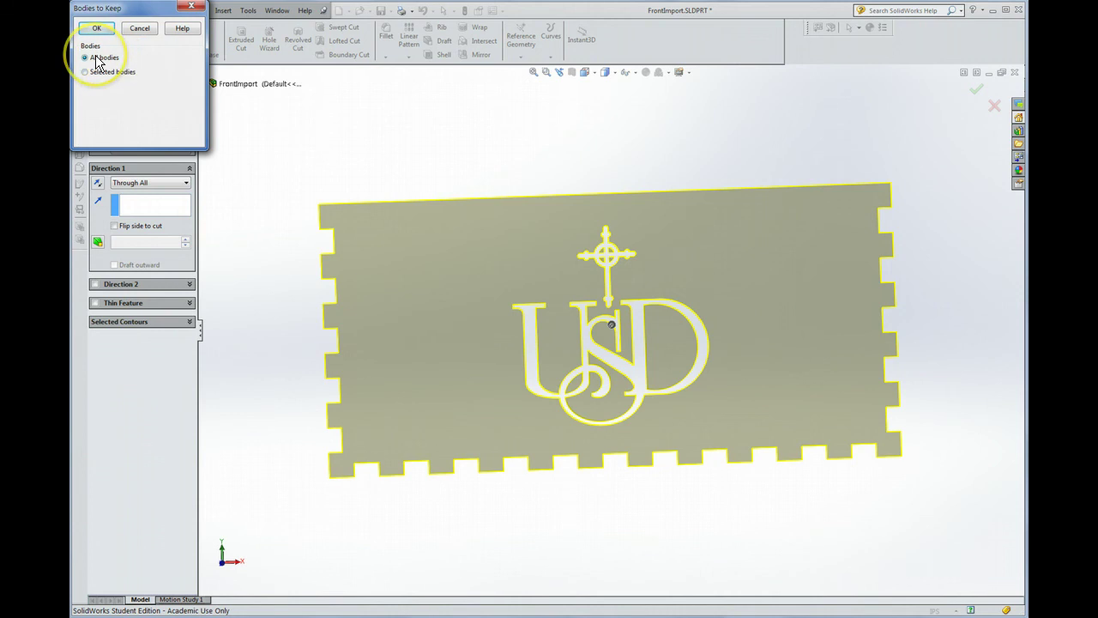
{"action": "left_click", "coordinate": [96, 31]}
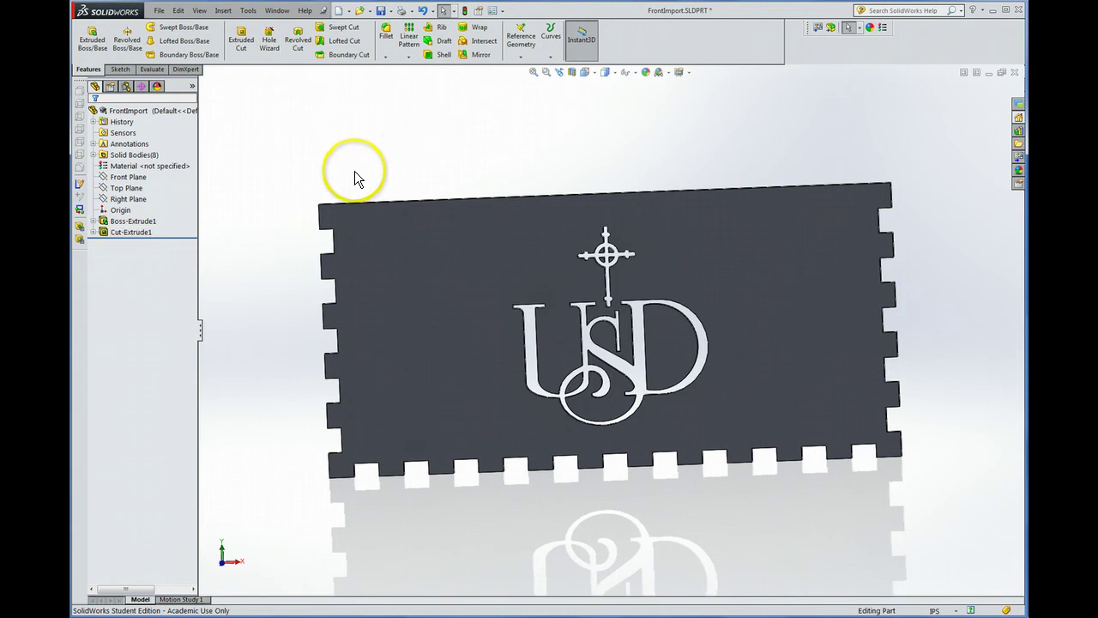
{"action": "mouse_move", "coordinate": [339, 157]}
{"action": "middle_mouse_down"}
{"action": "mouse_move", "coordinate": [355, 203]}
{"action": "mouse_move", "coordinate": [341, 176]}
{"action": "mouse_move", "coordinate": [356, 164]}
{"action": "mouse_move", "coordinate": [363, 184]}
{"action": "mouse_move", "coordinate": [348, 159]}
{"action": "middle_mouse_up"}
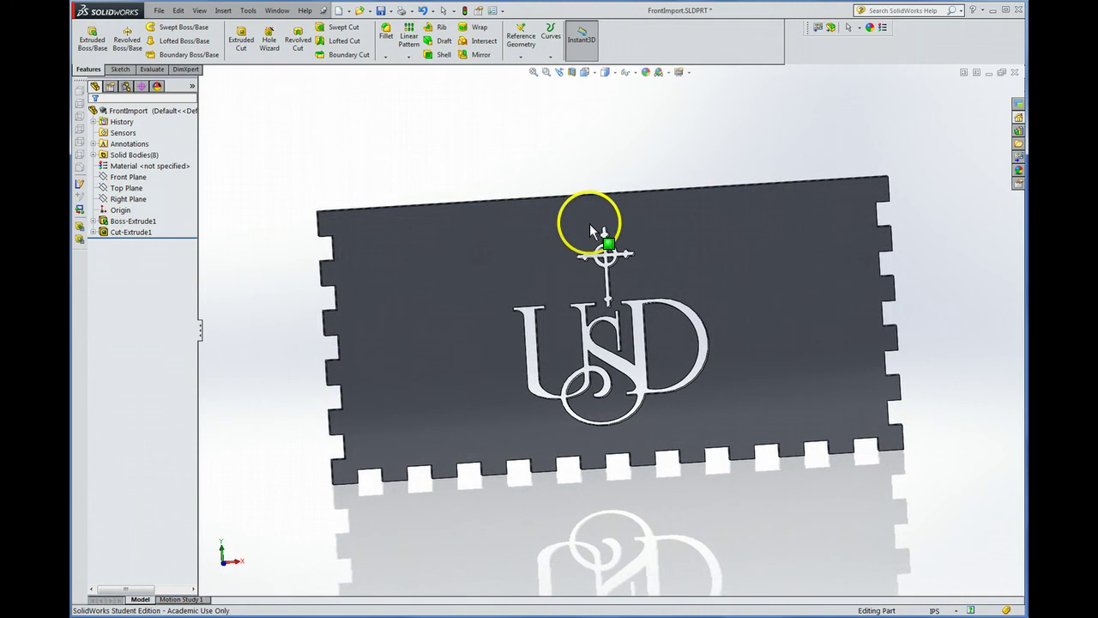
{"action": "key", "text": "Escape"}
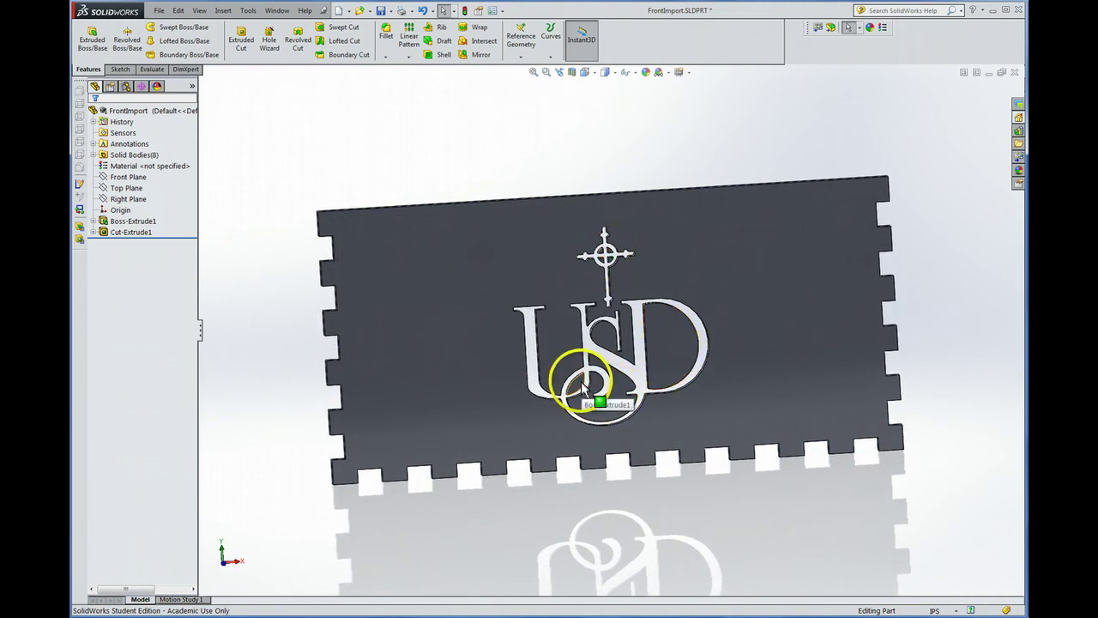
{"action": "left_click", "coordinate": [550, 221]}
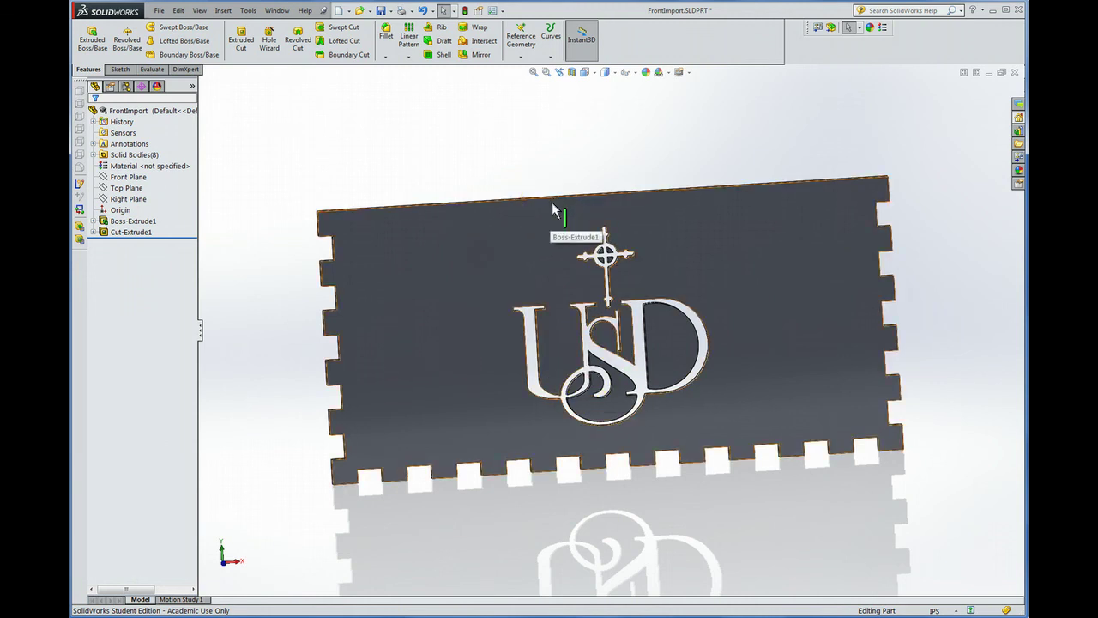
{"action": "left_click", "coordinate": [572, 190]}
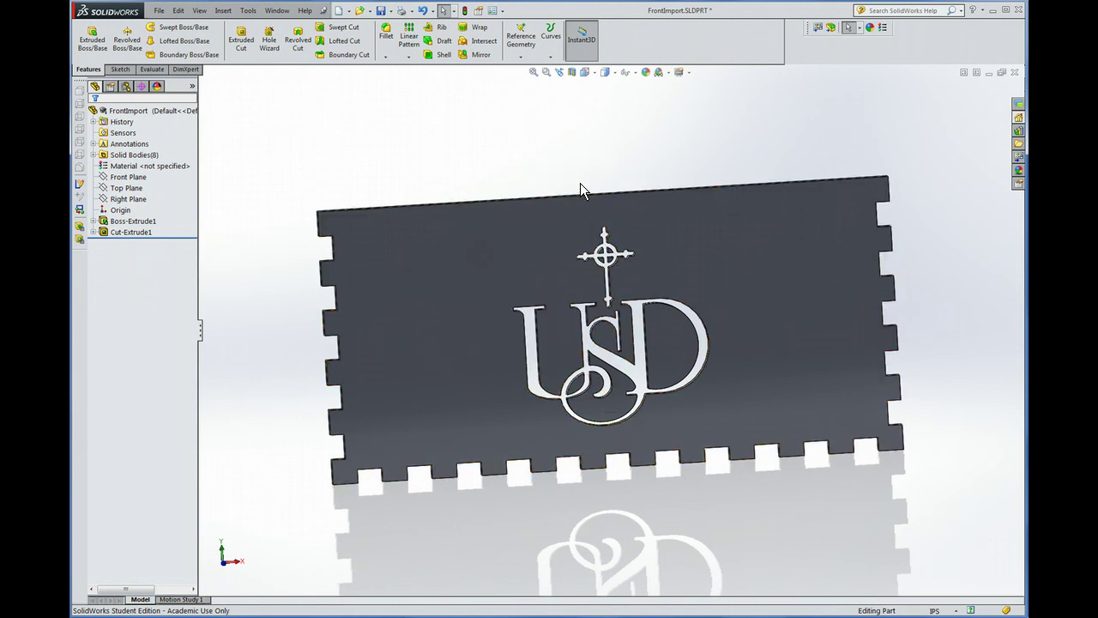
{"action": "left_click", "coordinate": [368, 153]}
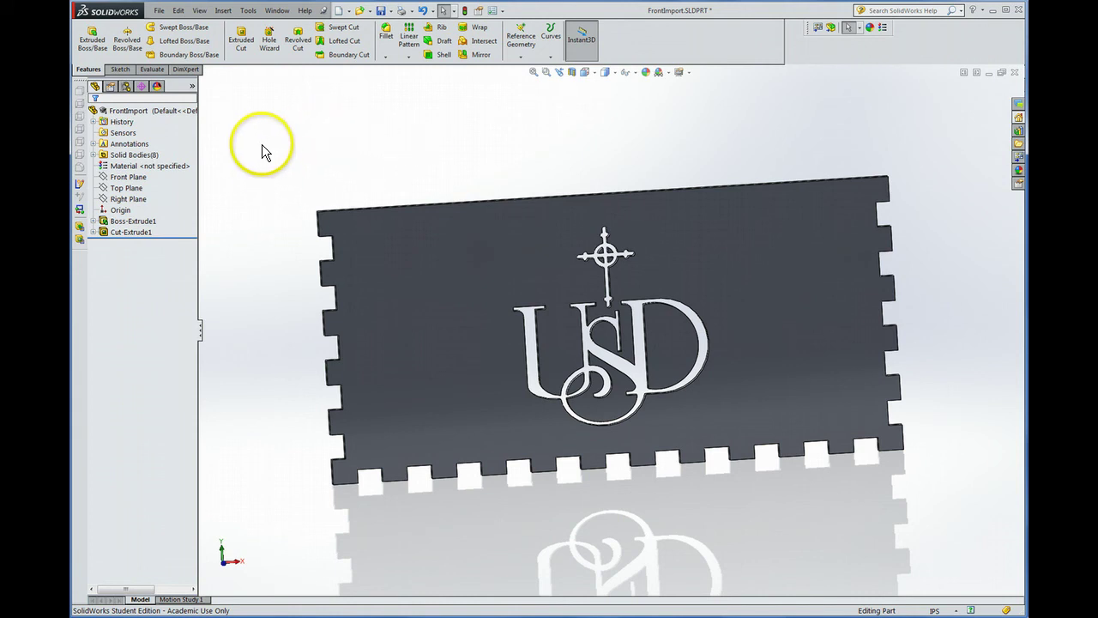
{"action": "left_click", "coordinate": [130, 233]}
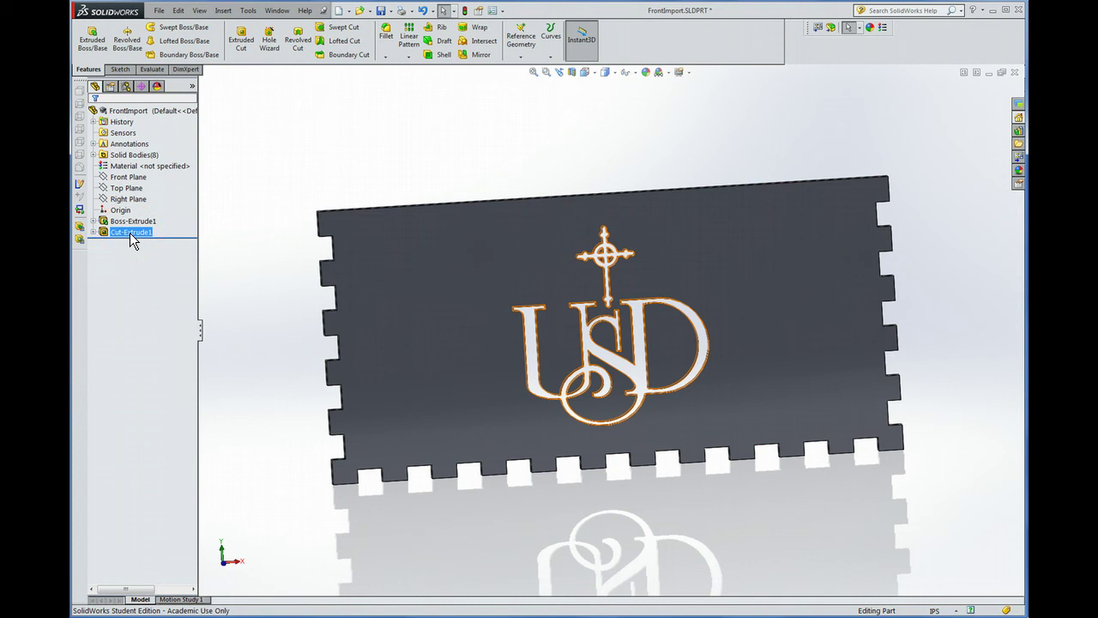
Step: Delete Cut-Extrude1 so the panel is solid again with only the Sketch2 logo outline
{"action": "key", "text": "Delete"}
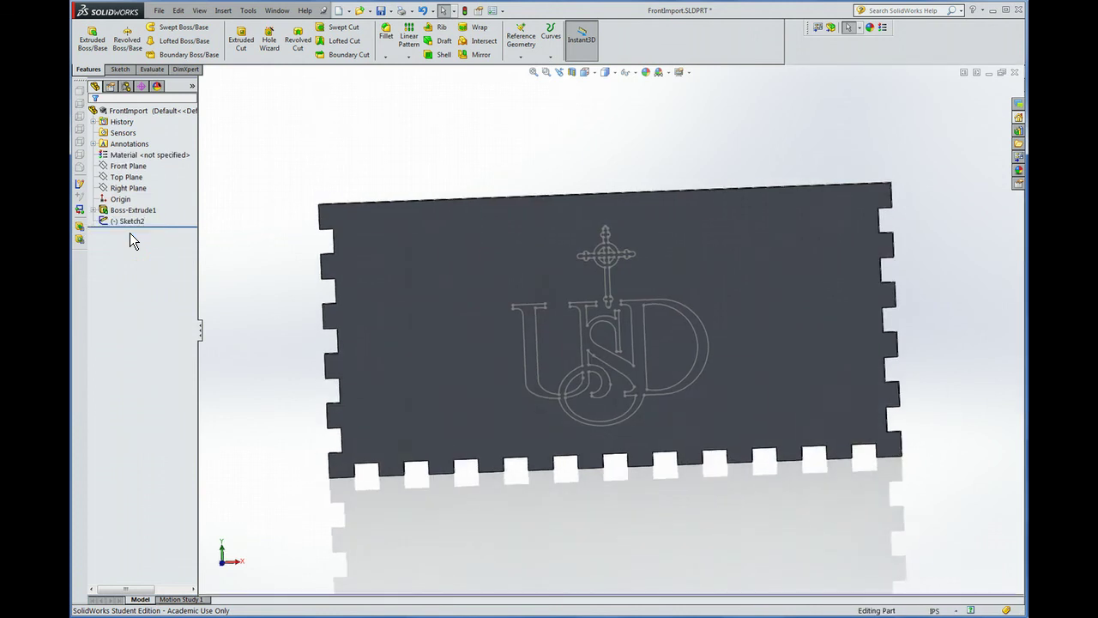